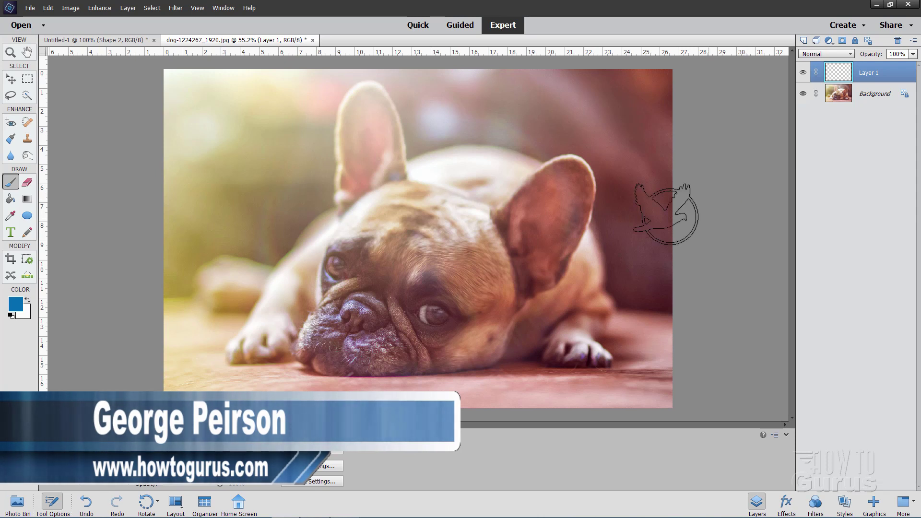
- Stamp the bird logo brush in blue near the dog photo's top-left corner
{"action": "left_click", "coordinate": [221, 123]}
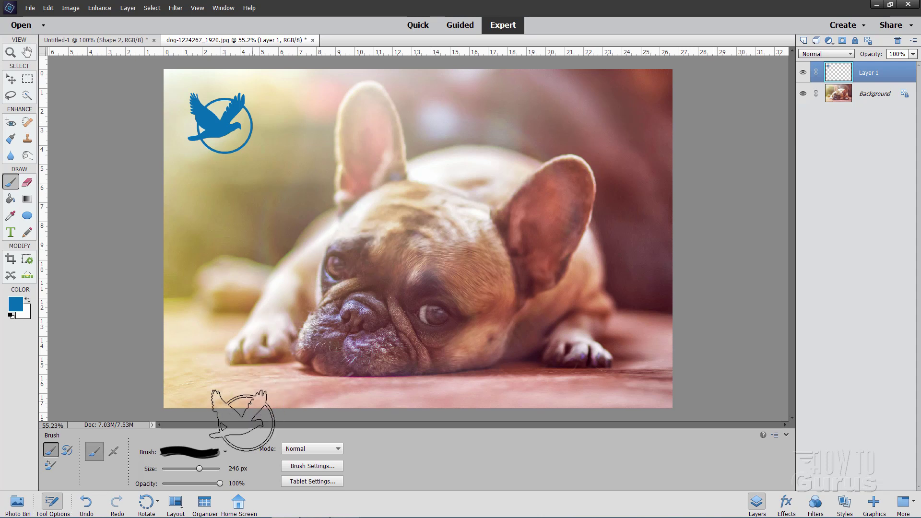
- Pick the 19 px round brush and enlarge it to a much bigger size
{"action": "left_click", "coordinate": [225, 453]}
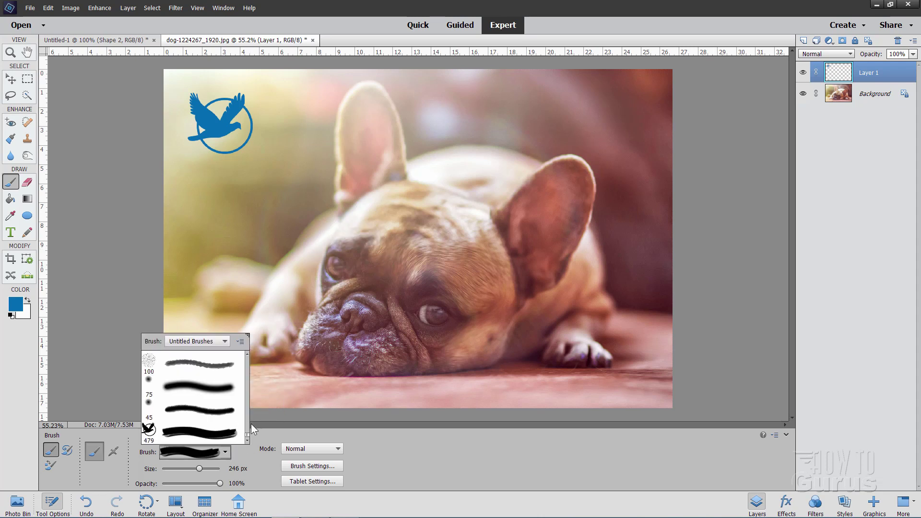
{"action": "left_click_drag", "start_coordinate": [249, 439], "coordinate": [243, 370]}
{"action": "left_click", "coordinate": [178, 414]}
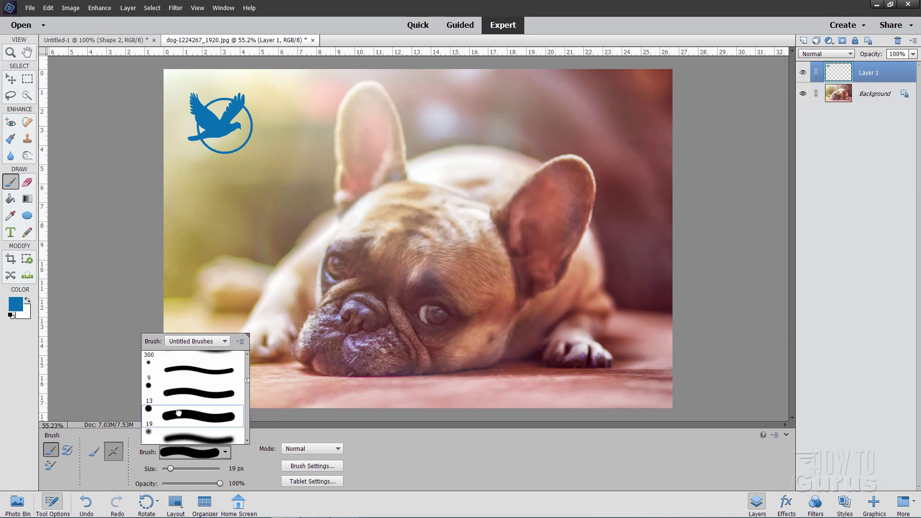
{"action": "left_click", "coordinate": [190, 465]}
{"action": "left_click_drag", "start_coordinate": [191, 467], "coordinate": [201, 469]}
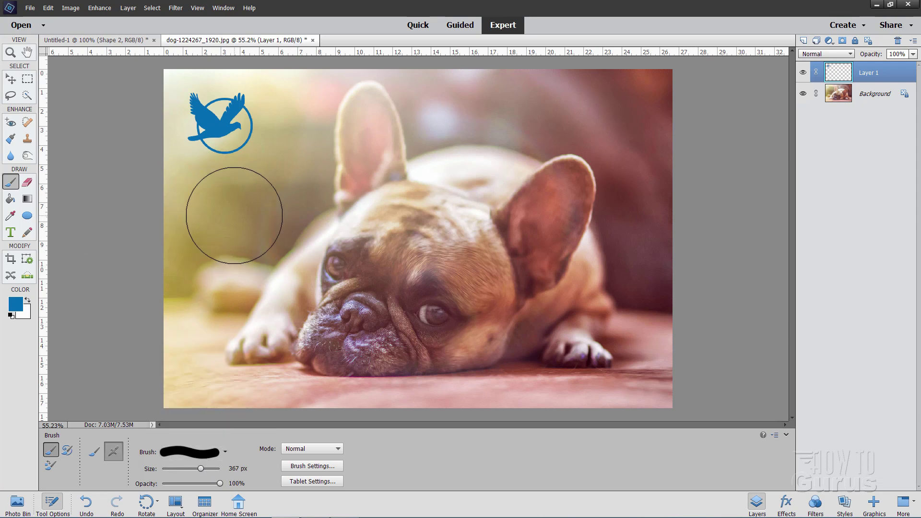
- Add a new layer, Paint Bucket fill it solid white, and reset colours to black and white
{"action": "left_click", "coordinate": [804, 41]}
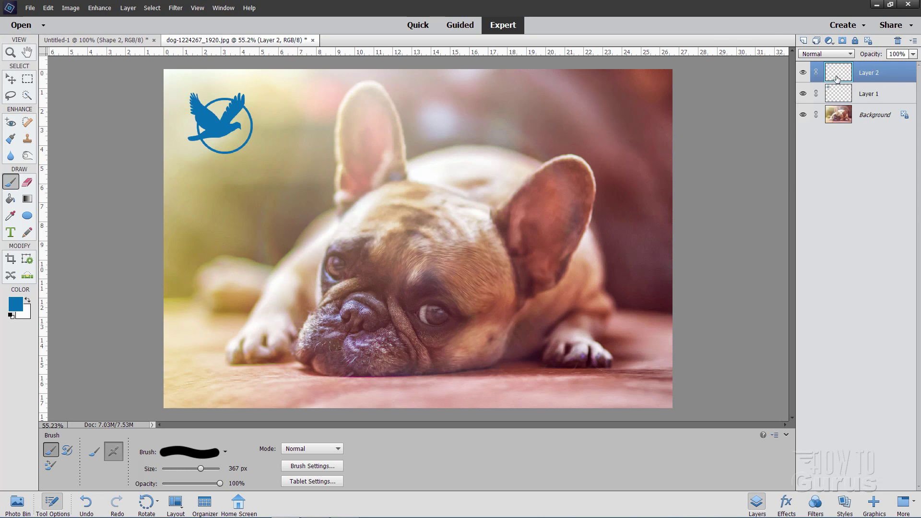
{"action": "left_click", "coordinate": [28, 302]}
{"action": "left_click", "coordinate": [10, 198]}
{"action": "left_click", "coordinate": [187, 212]}
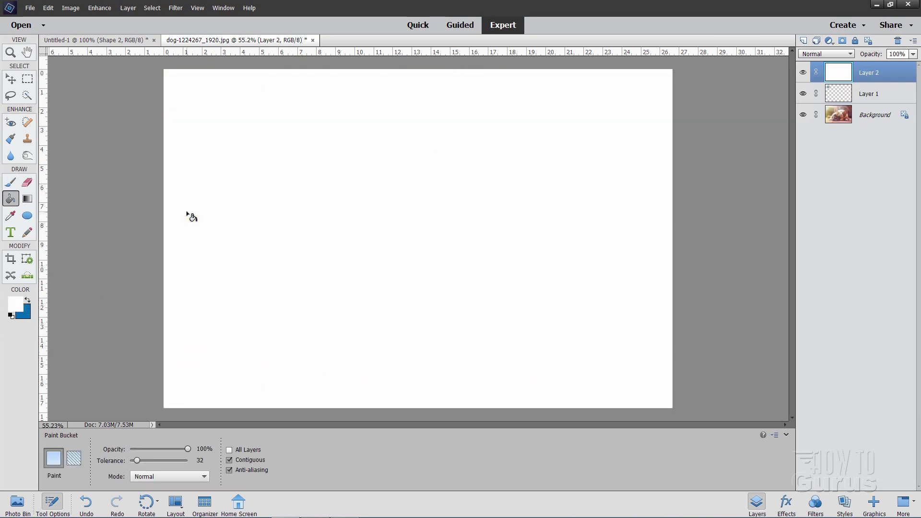
{"action": "left_click", "coordinate": [27, 302]}
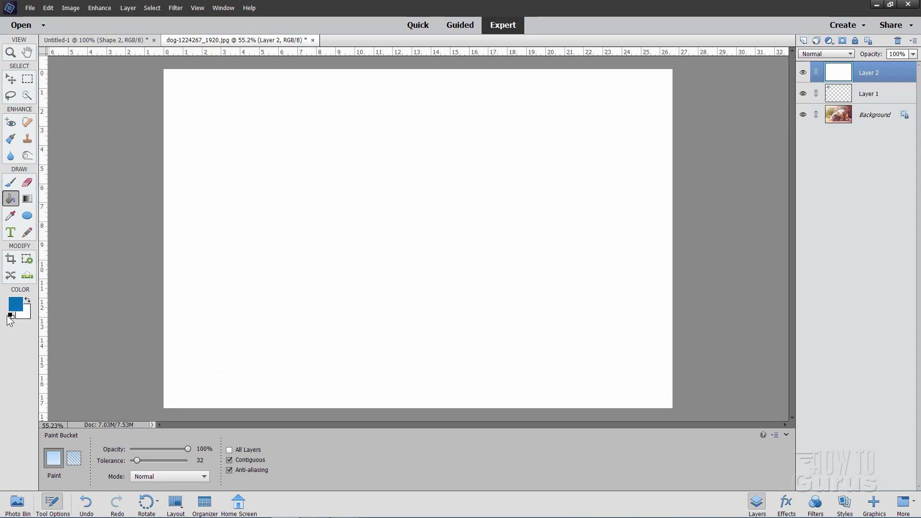
{"action": "left_click", "coordinate": [10, 316]}
- Paint a thick black stroke and a large black blob on the white layer with the Brush
{"action": "left_click", "coordinate": [11, 181]}
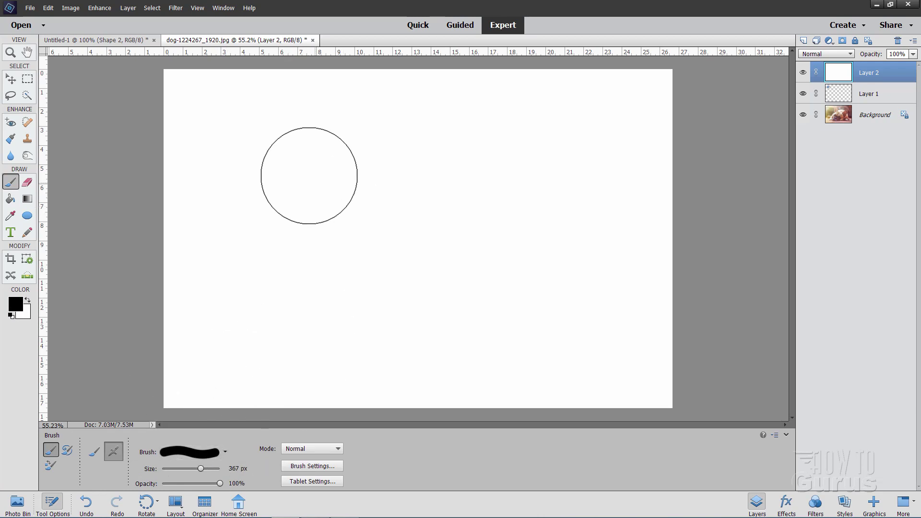
{"action": "left_click_drag", "start_coordinate": [278, 185], "coordinate": [421, 189]}
{"action": "mouse_move", "coordinate": [393, 224]}
{"action": "left_mouse_down"}
{"action": "mouse_move", "coordinate": [293, 259]}
{"action": "mouse_move", "coordinate": [442, 270]}
{"action": "mouse_move", "coordinate": [509, 312]}
{"action": "mouse_move", "coordinate": [530, 293]}
{"action": "mouse_move", "coordinate": [520, 188]}
{"action": "mouse_move", "coordinate": [565, 223]}
{"action": "mouse_move", "coordinate": [518, 316]}
{"action": "mouse_move", "coordinate": [350, 309]}
{"action": "mouse_move", "coordinate": [422, 324]}
{"action": "mouse_move", "coordinate": [451, 192]}
{"action": "mouse_move", "coordinate": [286, 187]}
{"action": "left_mouse_up"}
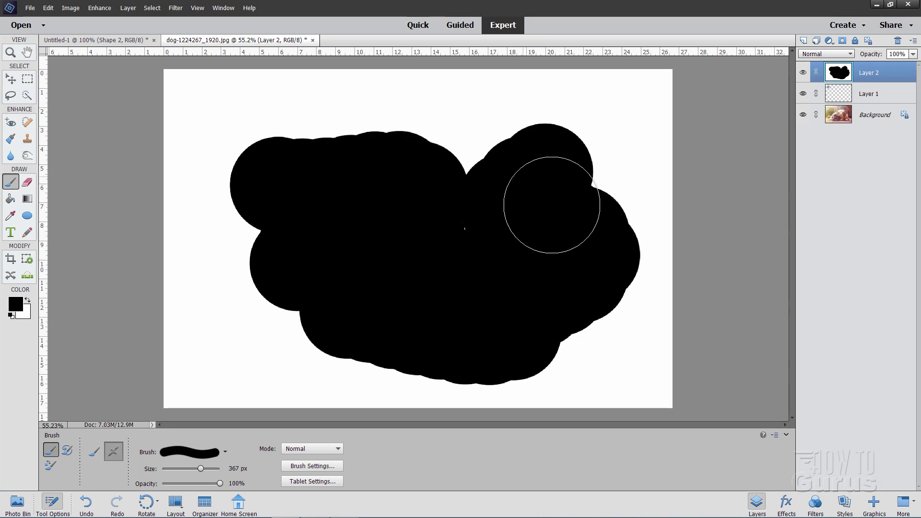
- Undo both brush strokes, then repaint a thick horizontal stroke near the top and a round dab below
{"action": "left_click", "coordinate": [48, 8]}
{"action": "left_click", "coordinate": [60, 20]}
{"action": "left_click", "coordinate": [49, 8]}
{"action": "left_click", "coordinate": [56, 20]}
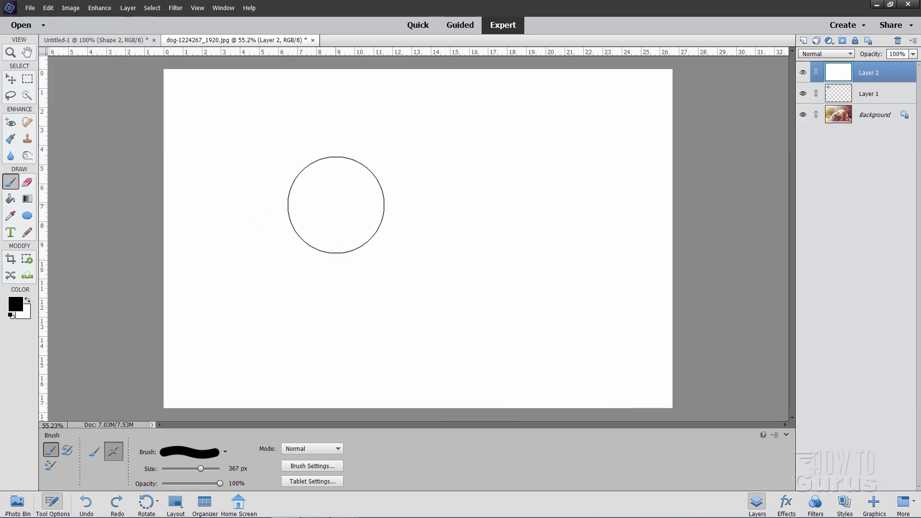
{"action": "left_click_drag", "start_coordinate": [269, 174], "coordinate": [513, 157]}
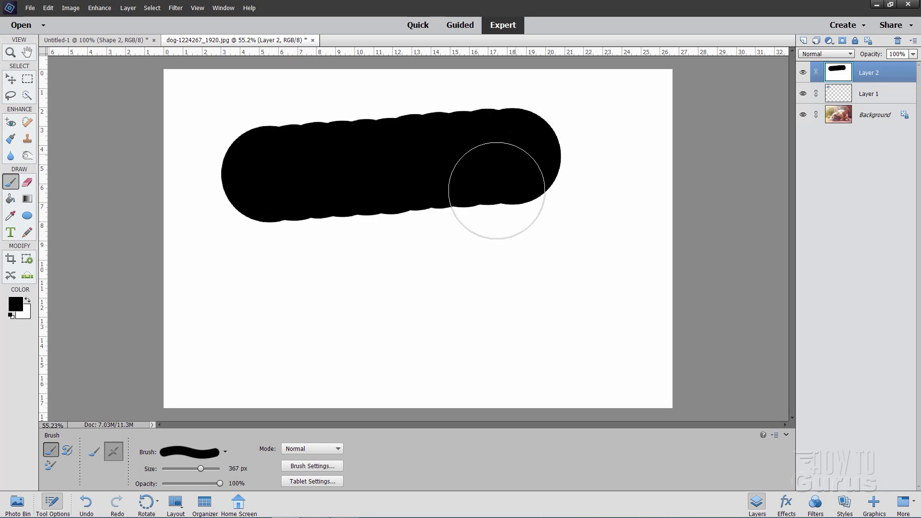
{"action": "left_click", "coordinate": [342, 310]}
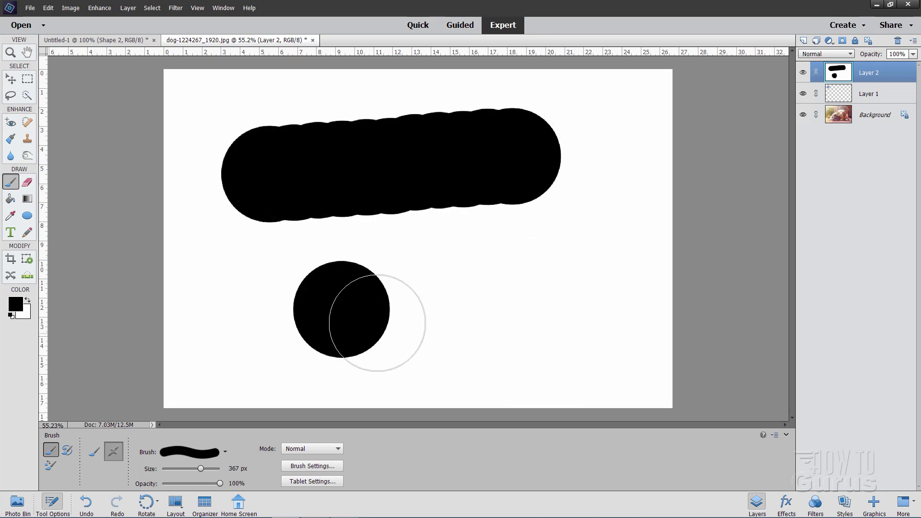
- Choose the 44 px spatter brush and set its size to 286 px
{"action": "left_click", "coordinate": [226, 453]}
{"action": "scroll", "coordinate": [230, 411], "scroll_direction": "down", "scroll_amount": 6}
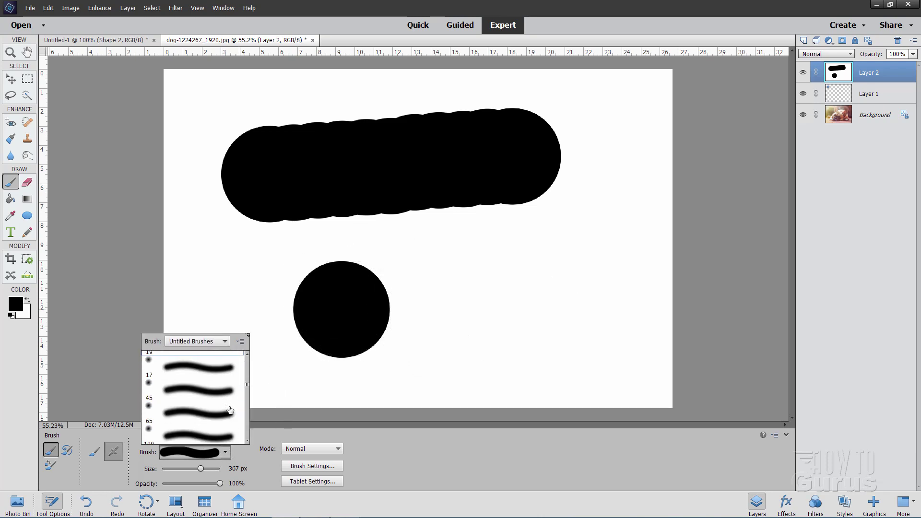
{"action": "scroll", "coordinate": [230, 411], "scroll_direction": "down", "scroll_amount": 6}
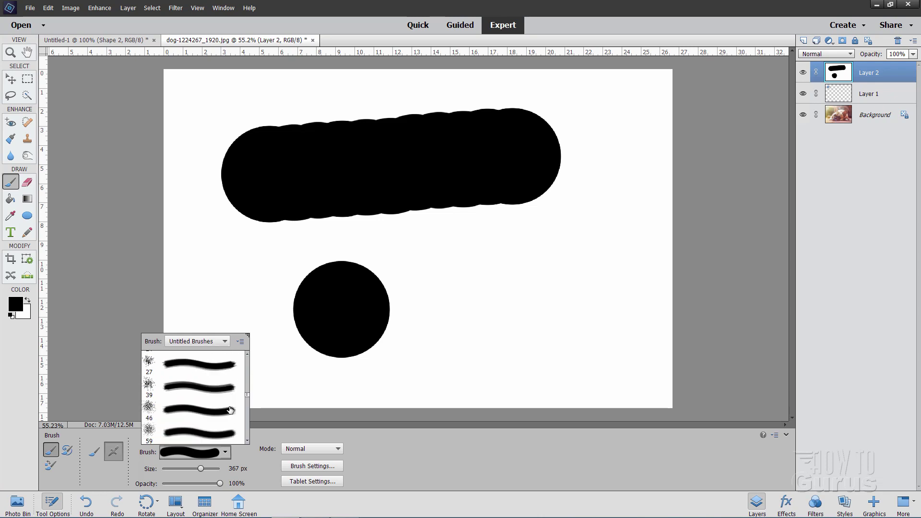
{"action": "scroll", "coordinate": [230, 410], "scroll_direction": "down", "scroll_amount": 3}
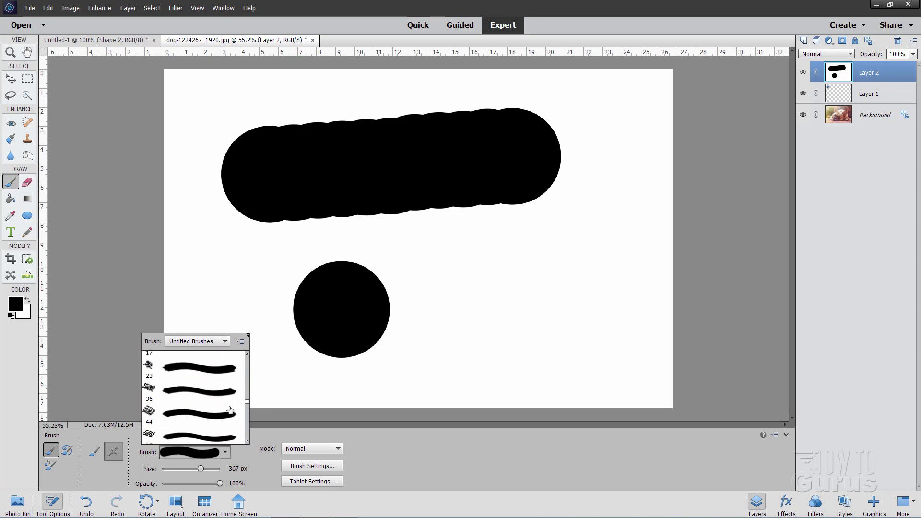
{"action": "left_click", "coordinate": [160, 416]}
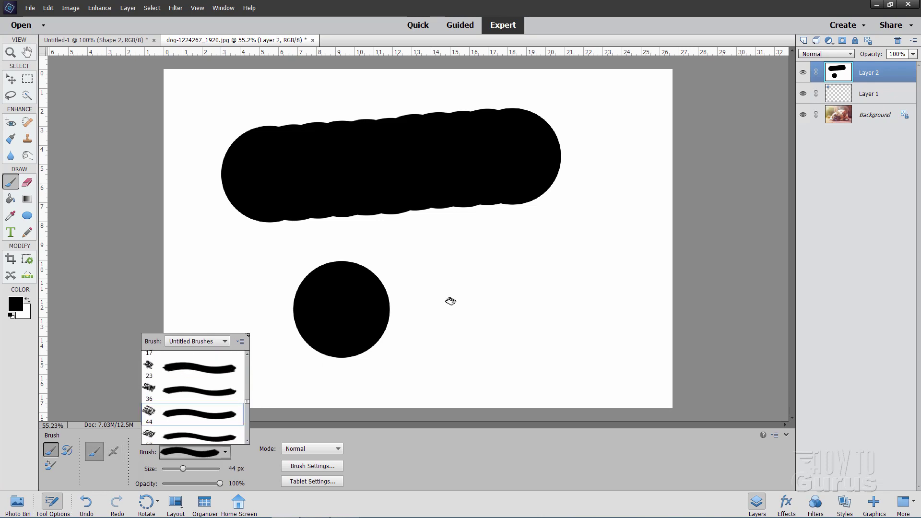
{"action": "left_click", "coordinate": [187, 472]}
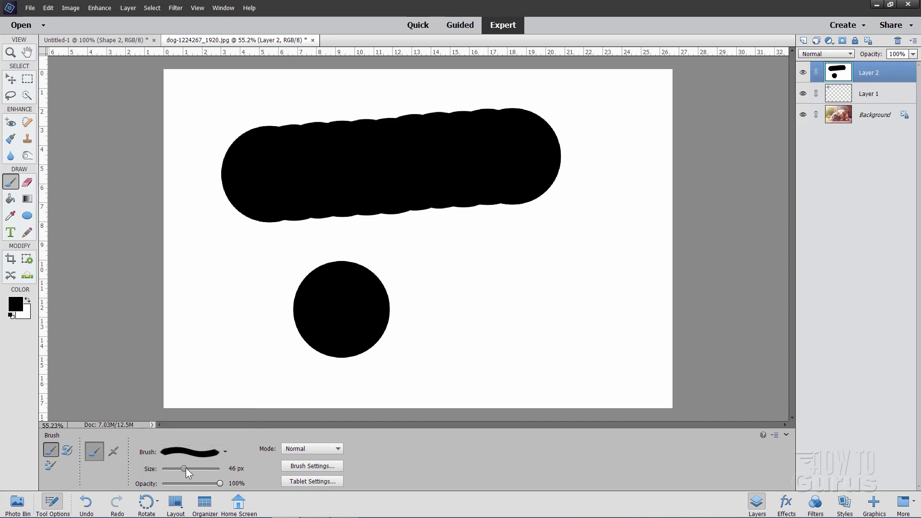
{"action": "left_click_drag", "start_coordinate": [186, 473], "coordinate": [200, 472]}
- Paint a spatter stroke right of centre, an upper-right mark, and two lower spatter dabs
{"action": "mouse_move", "coordinate": [473, 235]}
{"action": "left_mouse_down"}
{"action": "mouse_move", "coordinate": [554, 229]}
{"action": "mouse_move", "coordinate": [607, 288]}
{"action": "left_mouse_up"}
{"action": "left_click", "coordinate": [619, 154]}
{"action": "mouse_move", "coordinate": [620, 153]}
{"action": "left_mouse_down"}
{"action": "mouse_move", "coordinate": [618, 183]}
{"action": "mouse_move", "coordinate": [633, 172]}
{"action": "left_mouse_up"}
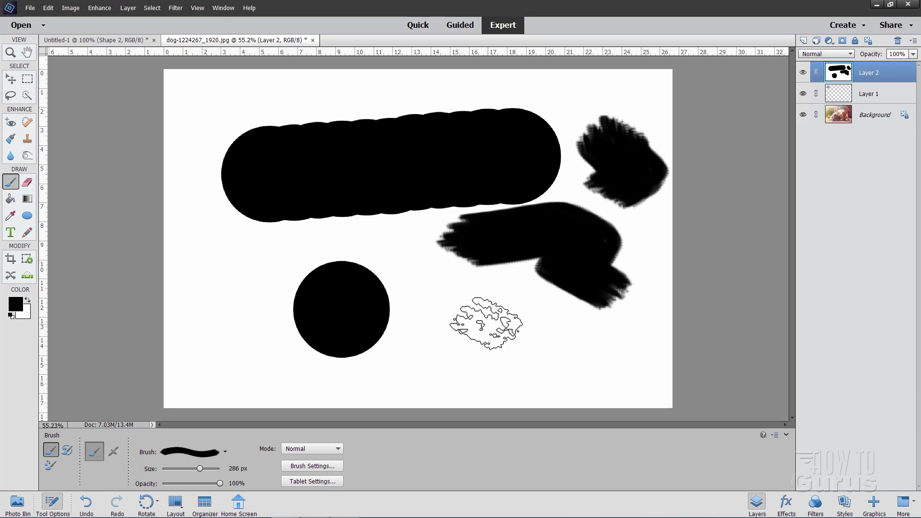
{"action": "left_click", "coordinate": [486, 323]}
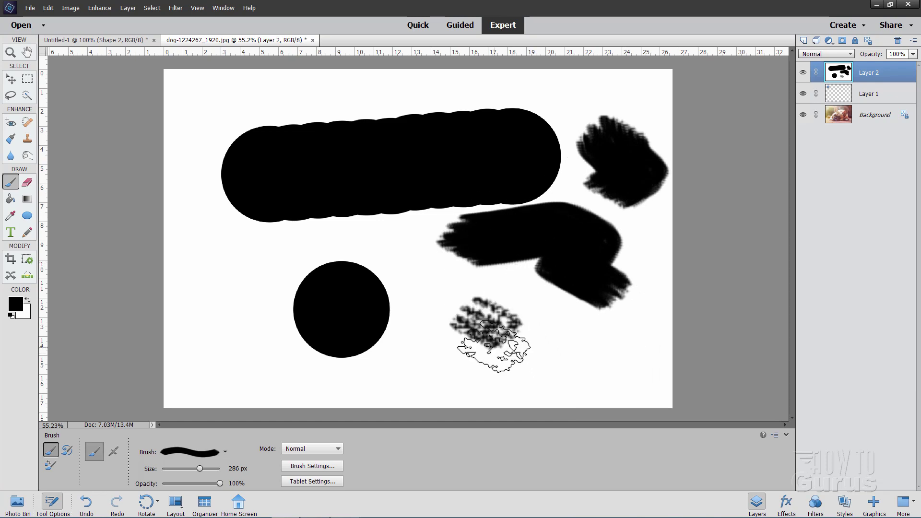
{"action": "left_click", "coordinate": [579, 345]}
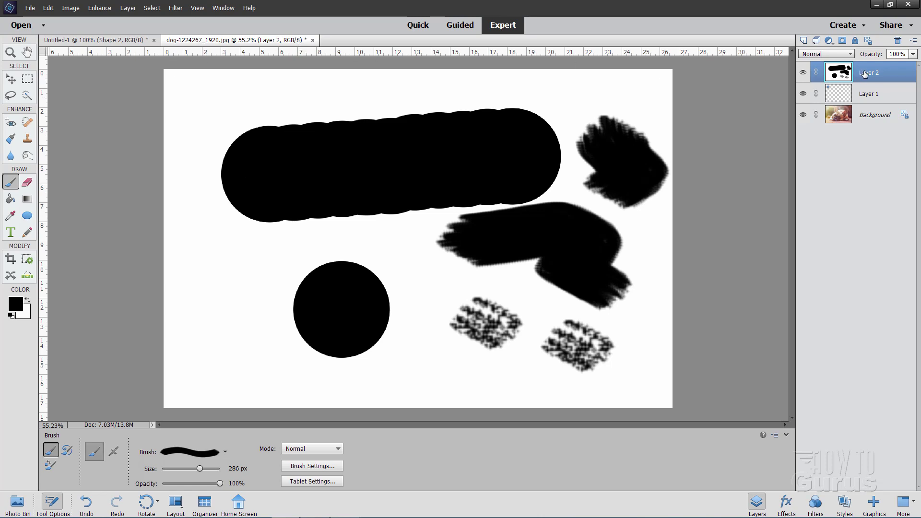
- Delete white Layer 2 from the dog photo, then switch to the Untitled-1 logo document with the Move tool
{"action": "left_click", "coordinate": [898, 41]}
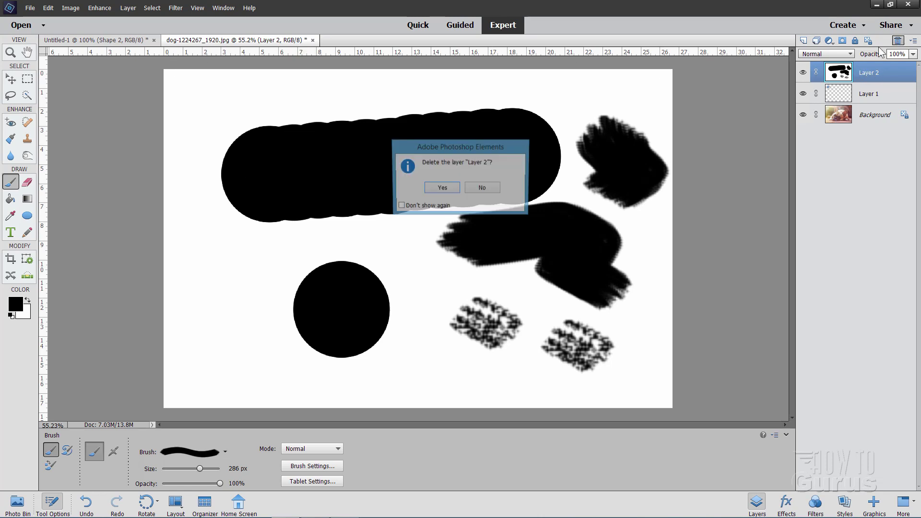
{"action": "left_click", "coordinate": [442, 189]}
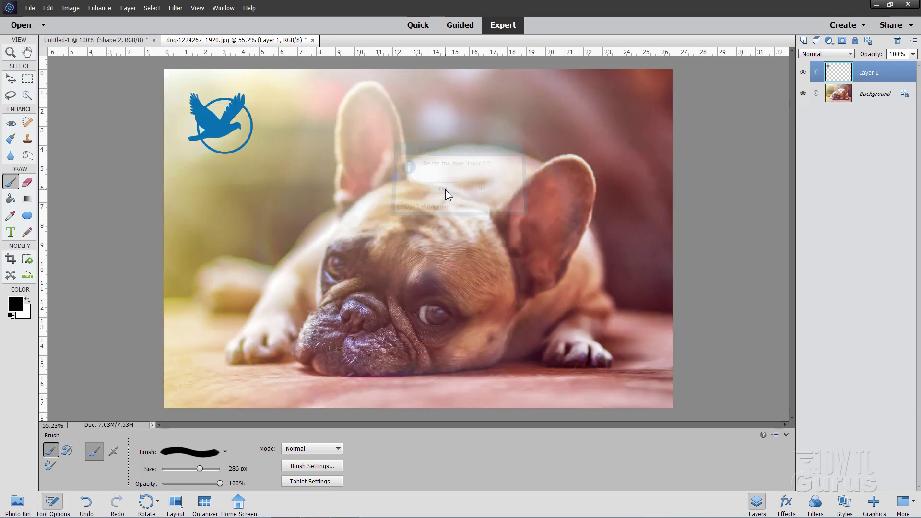
{"action": "left_click", "coordinate": [10, 79]}
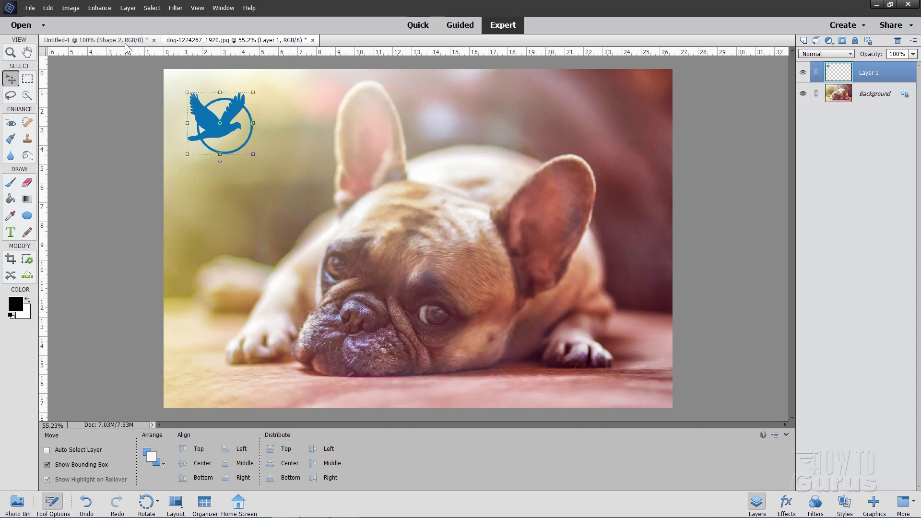
{"action": "left_click", "coordinate": [96, 40]}
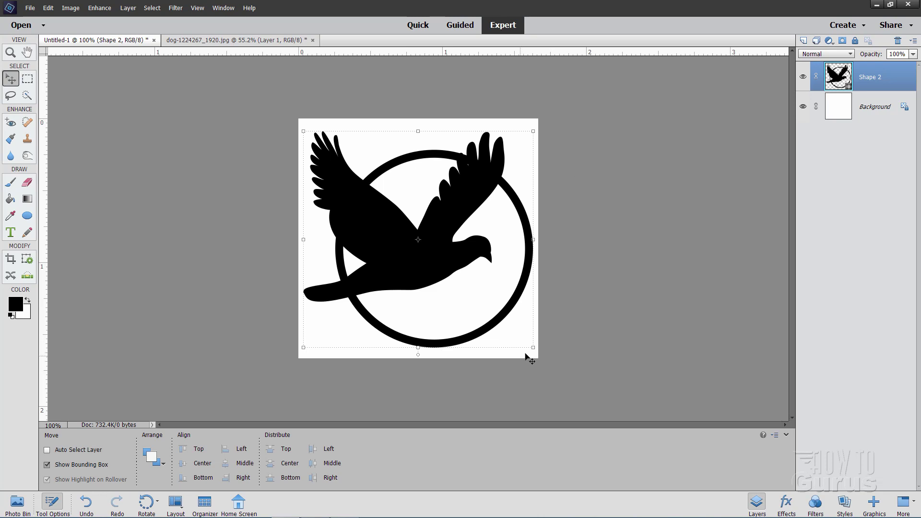
- Create Untitled-2 with File > New at 500 × 500 pixels and 300 ppi, and move its window aside
{"action": "left_click", "coordinate": [30, 7]}
{"action": "mouse_move", "coordinate": [38, 19]}
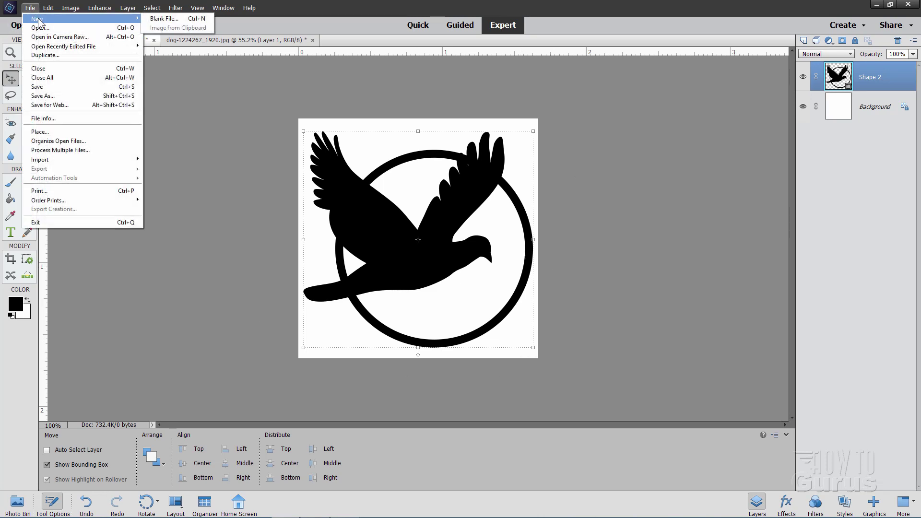
{"action": "left_click", "coordinate": [164, 18]}
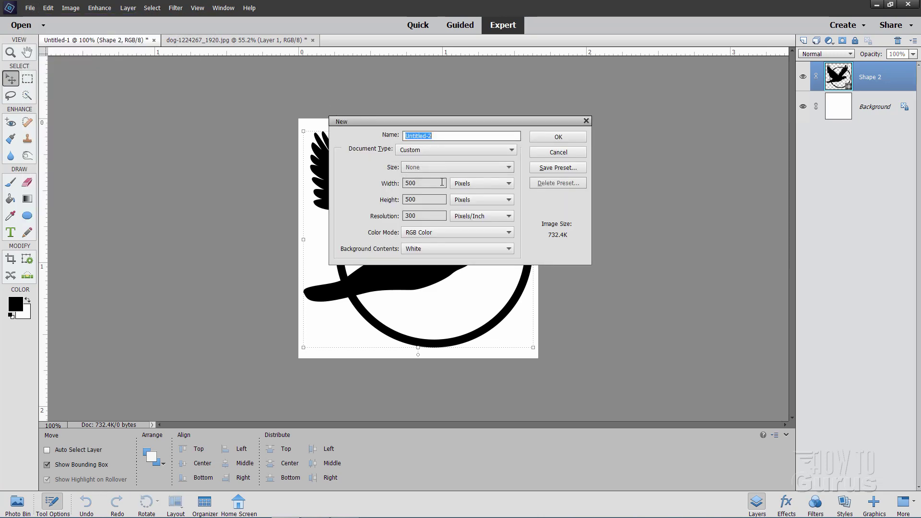
{"action": "left_click", "coordinate": [442, 182]}
{"action": "left_click", "coordinate": [480, 183]}
{"action": "left_click", "coordinate": [472, 200]}
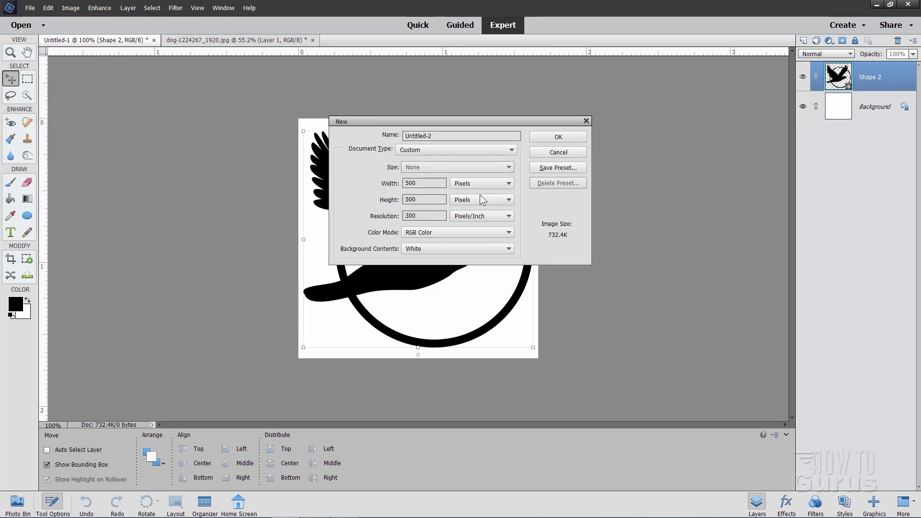
{"action": "left_click", "coordinate": [418, 182]}
{"action": "key", "text": "Tab"}
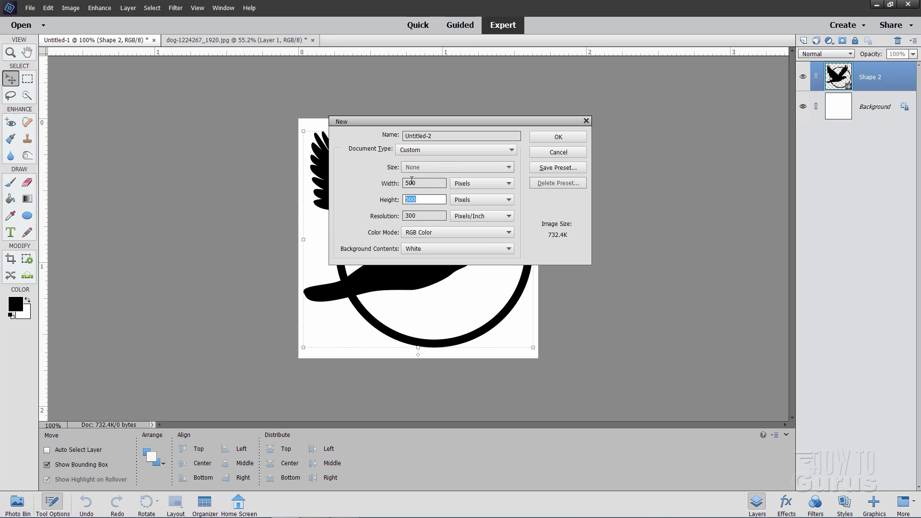
{"action": "left_click", "coordinate": [430, 213]}
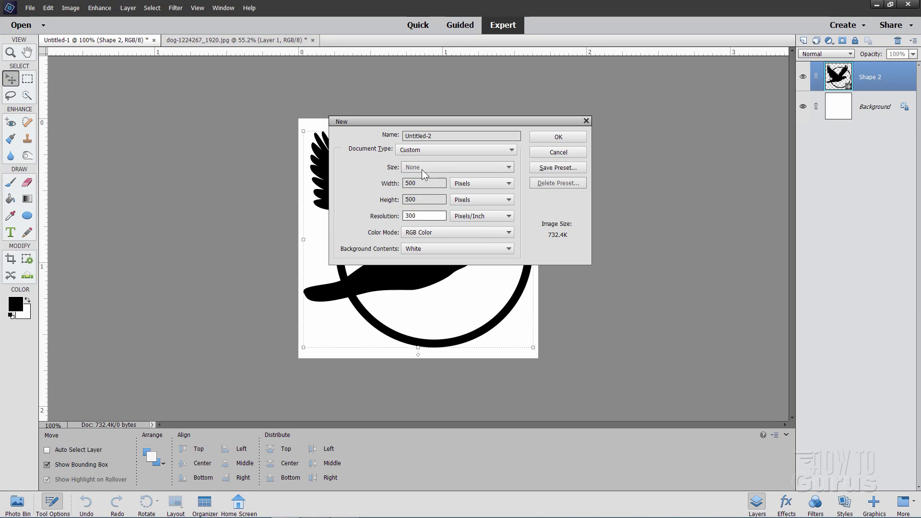
{"action": "left_click", "coordinate": [556, 137]}
{"action": "left_click_drag", "start_coordinate": [216, 53], "coordinate": [510, 48]}
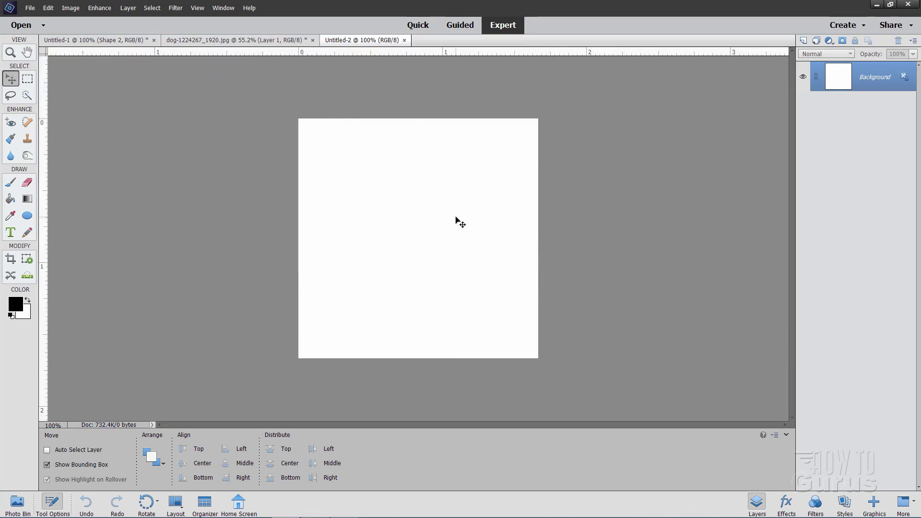
- In Untitled-1, toggle the Background's visibility and move the dove shape about 9 px up
{"action": "key", "text": "ctrl+Tab"}
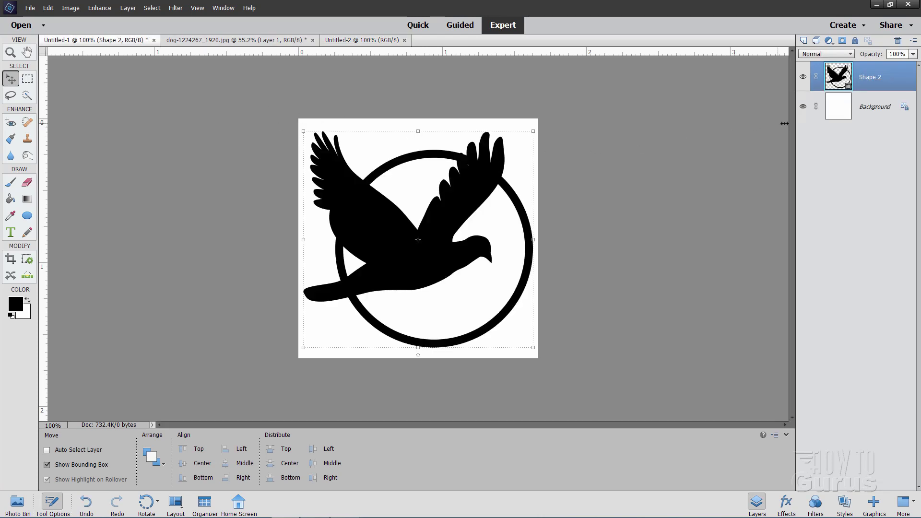
{"action": "left_click", "coordinate": [803, 107]}
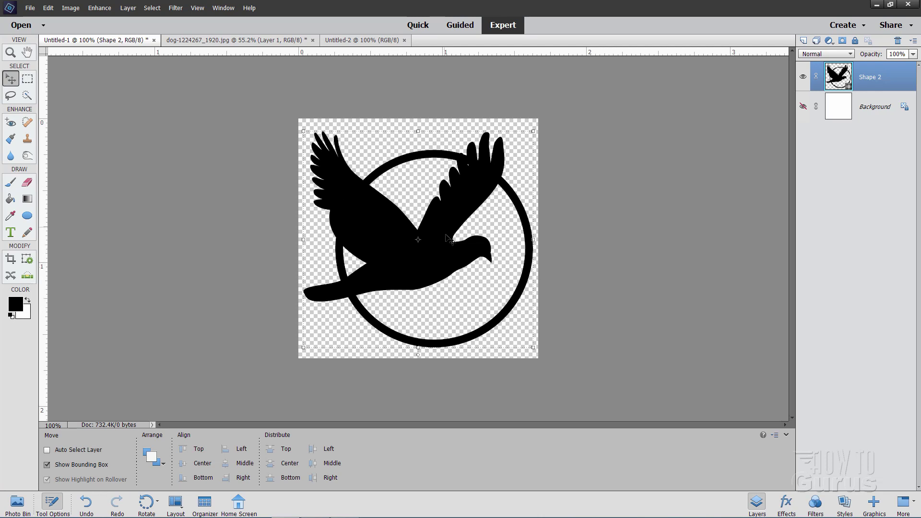
{"action": "left_click_drag", "start_coordinate": [435, 259], "coordinate": [435, 263]}
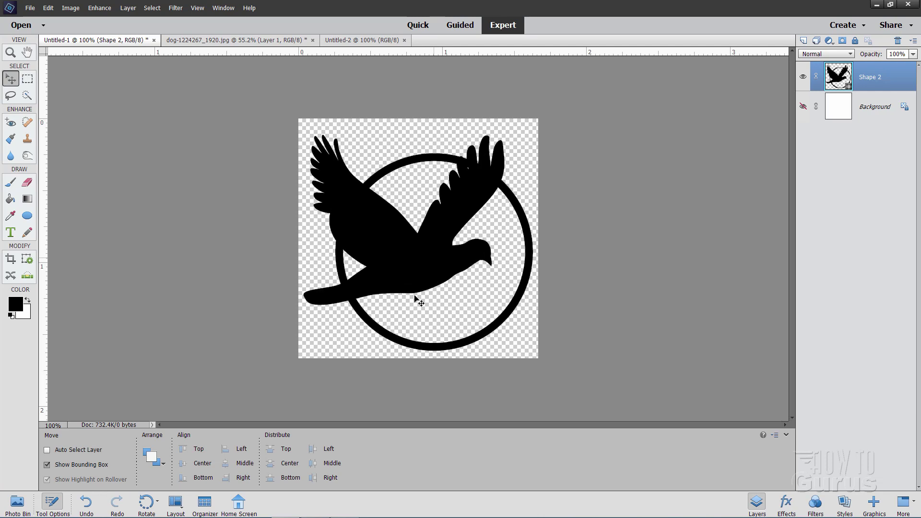
{"action": "left_click", "coordinate": [803, 106]}
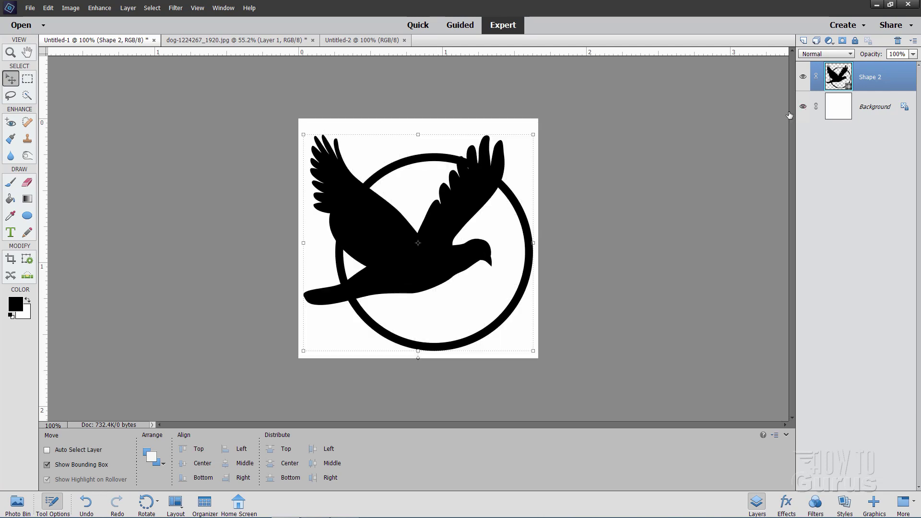
{"action": "left_click_drag", "start_coordinate": [458, 255], "coordinate": [457, 250]}
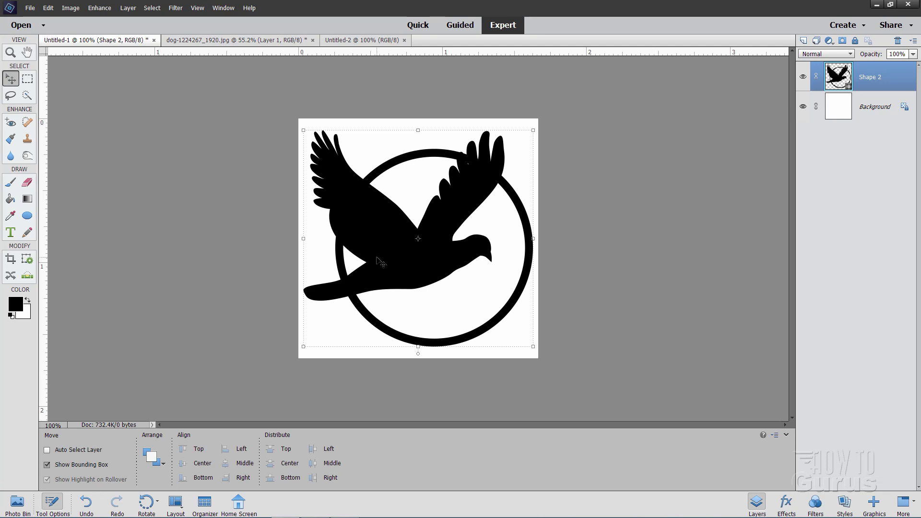
- Run Edit > Define Brush on the dove logo and enter 'Bird Logo' as the brush name
{"action": "left_click", "coordinate": [49, 8]}
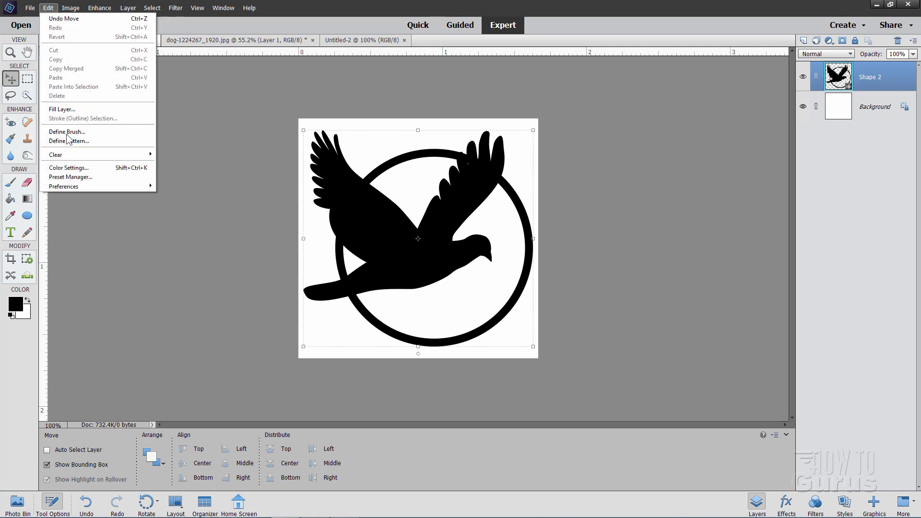
{"action": "left_click", "coordinate": [77, 132]}
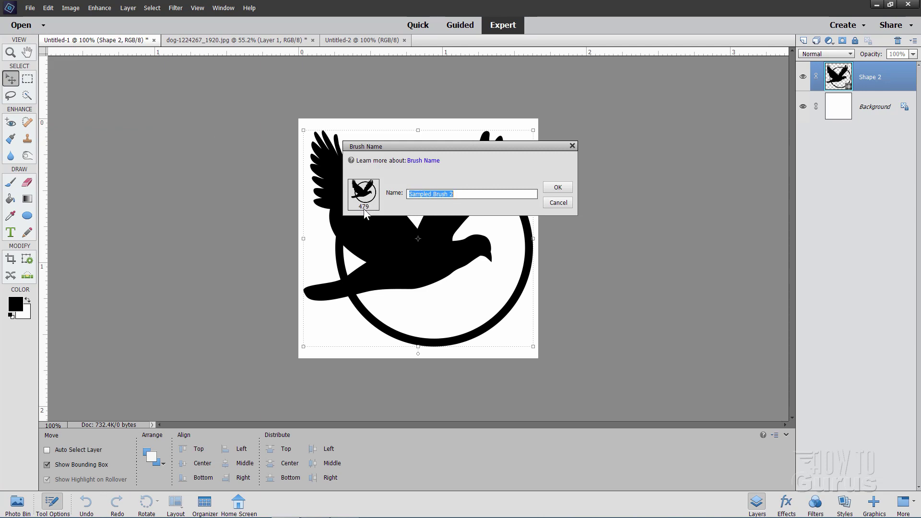
{"action": "mouse_move", "coordinate": [408, 149]}
{"action": "left_mouse_down"}
{"action": "mouse_move", "coordinate": [487, 153]}
{"action": "mouse_move", "coordinate": [543, 118]}
{"action": "left_mouse_up"}
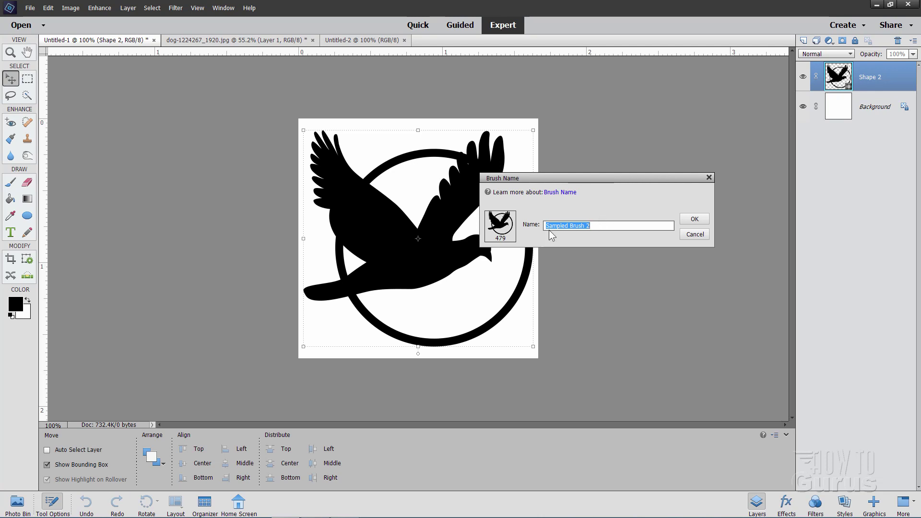
{"action": "type", "text": "Bird Logo"}
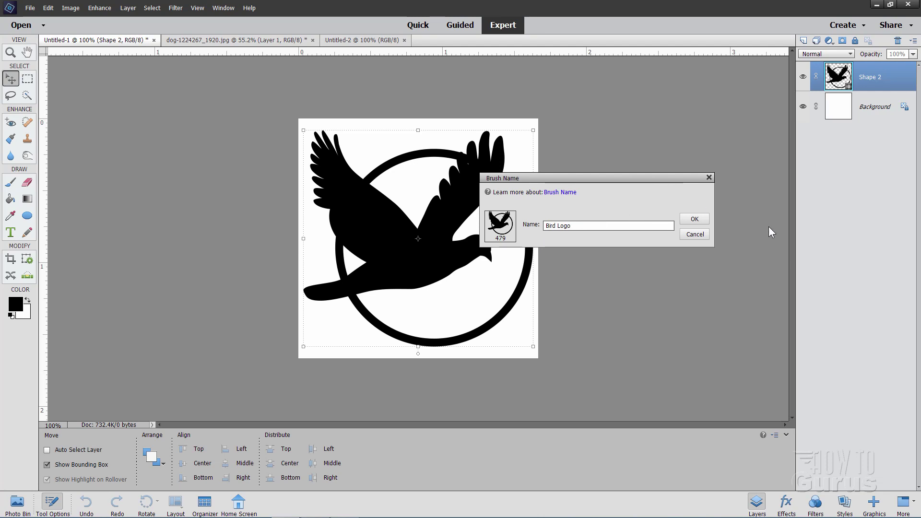
- Confirm the Bird Logo brush and open the Brush tool's picker to choose the 479 px bird brush
{"action": "left_click", "coordinate": [694, 219]}
{"action": "key", "text": "b"}
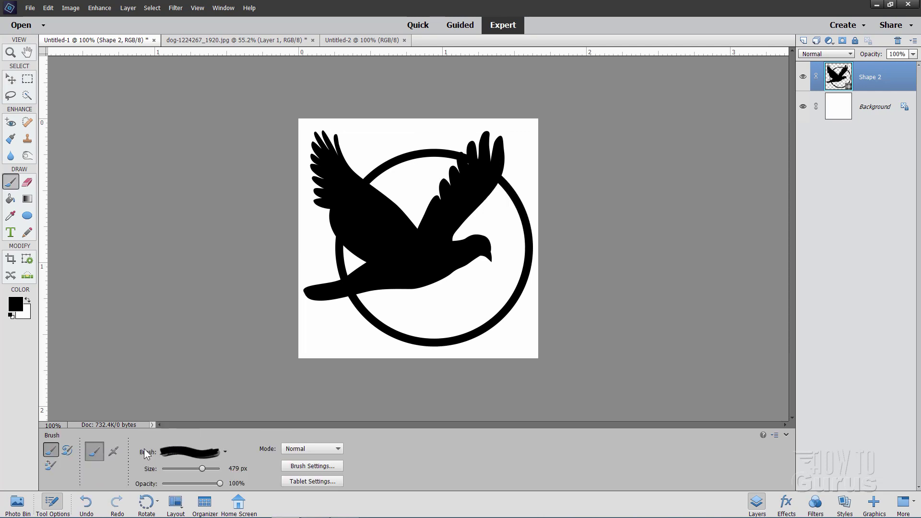
{"action": "left_click", "coordinate": [229, 452]}
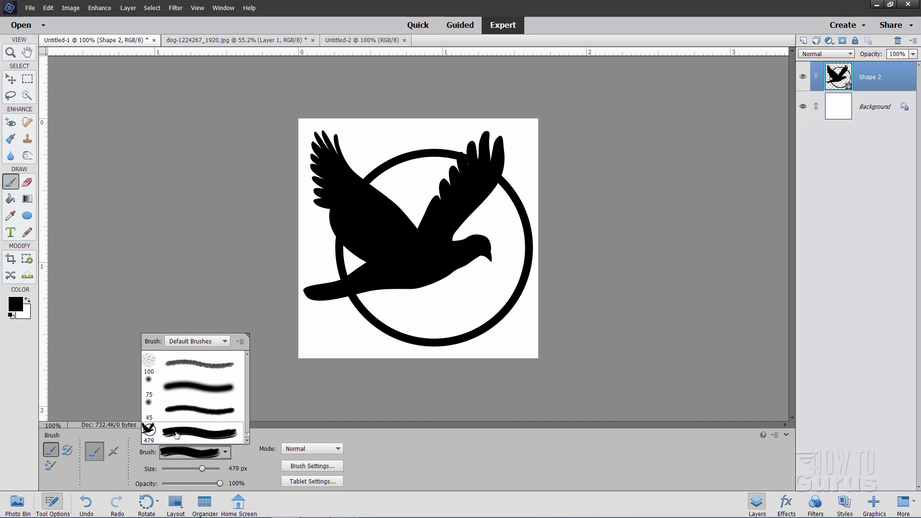
- On the dog photo, set the brush size to 150 and stamp the black bird logo near the top-left
{"action": "left_click", "coordinate": [225, 40]}
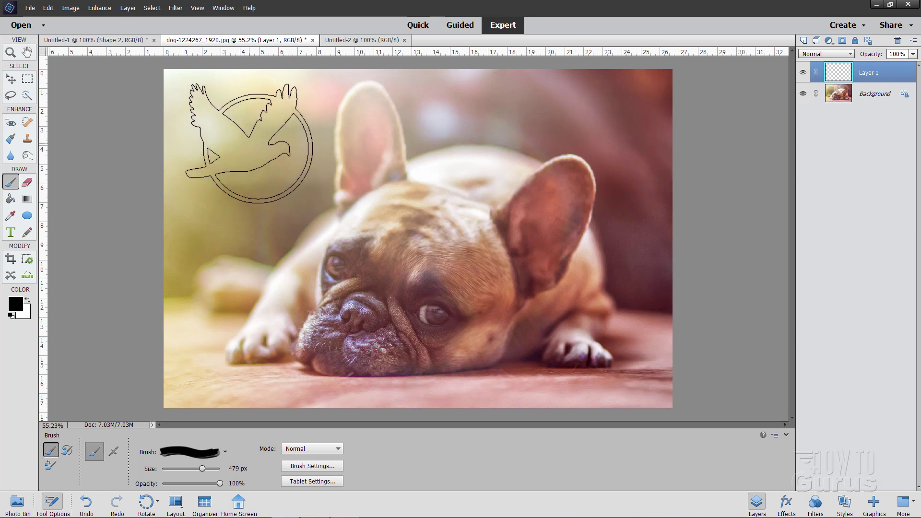
{"action": "left_click", "coordinate": [228, 468]}
{"action": "type", "text": "150"}
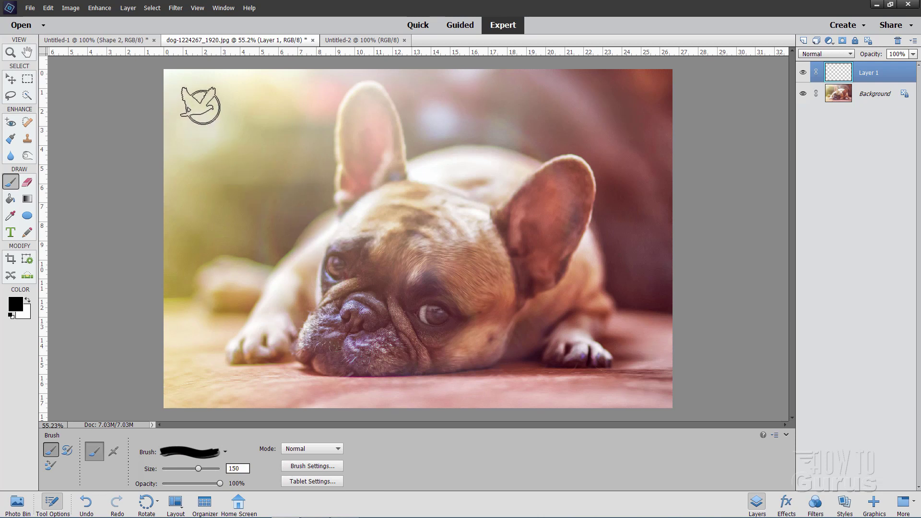
{"action": "left_click", "coordinate": [200, 106]}
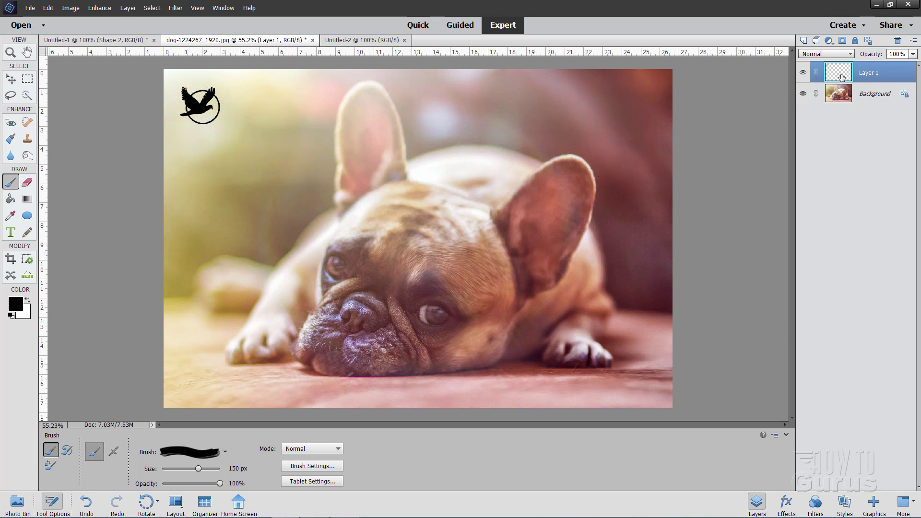
- Hide and show Layer 1 twice to compare the photo with and without the stamp
{"action": "left_click", "coordinate": [803, 73]}
{"action": "left_click", "coordinate": [804, 73]}
{"action": "left_click", "coordinate": [803, 73]}
{"action": "left_click", "coordinate": [804, 73]}
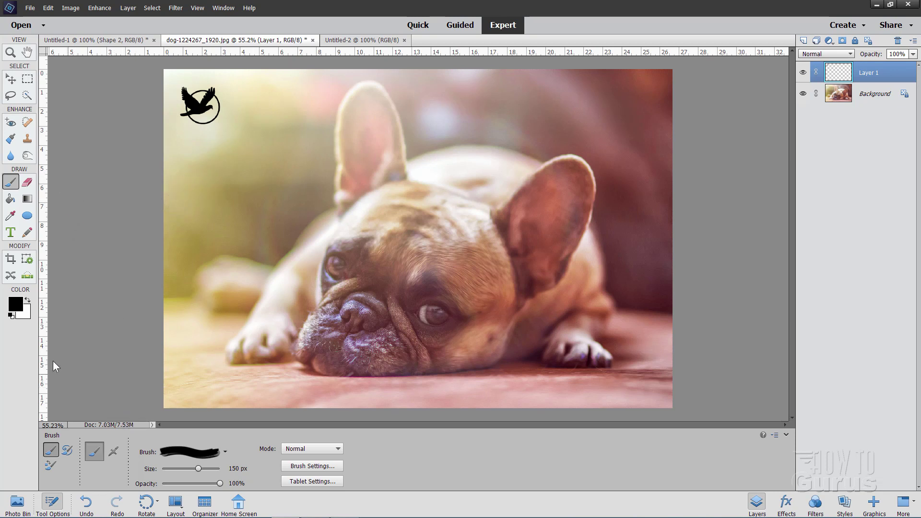
- Set the foreground colour to blue #025fae and stamp the bird logo below the black one
{"action": "left_click", "coordinate": [16, 303]}
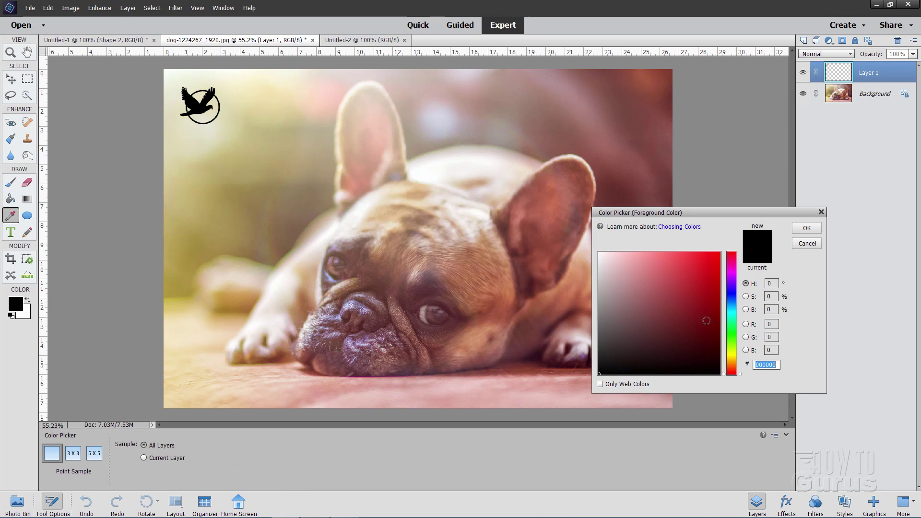
{"action": "left_click", "coordinate": [733, 303]}
{"action": "left_click", "coordinate": [719, 296]}
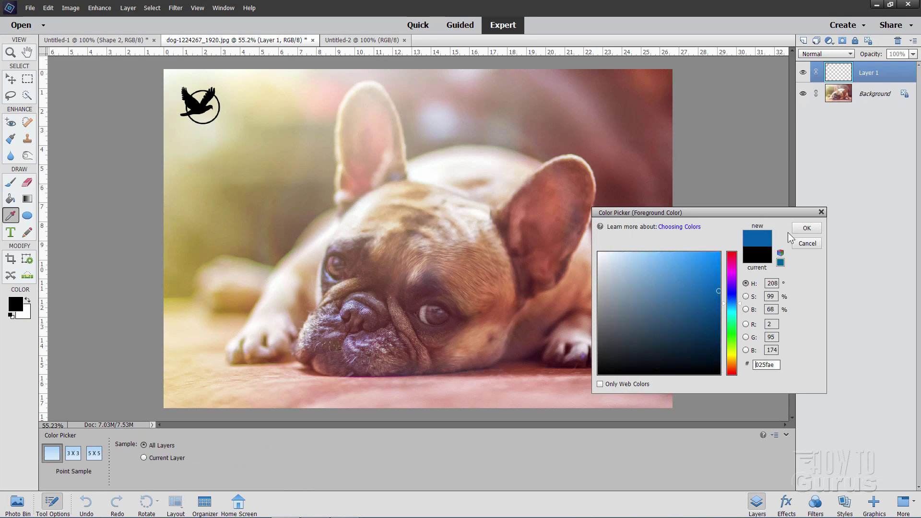
{"action": "left_click", "coordinate": [806, 228]}
{"action": "key", "text": "b"}
{"action": "left_click", "coordinate": [202, 163]}
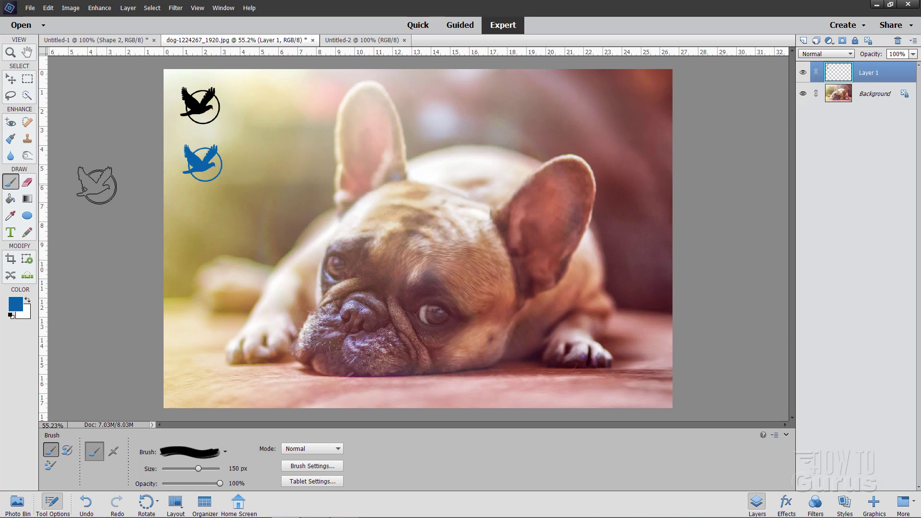
- Stamp a black bird logo over the dog's ear and try Overlay blending on the stamps layer
{"action": "left_click", "coordinate": [11, 316]}
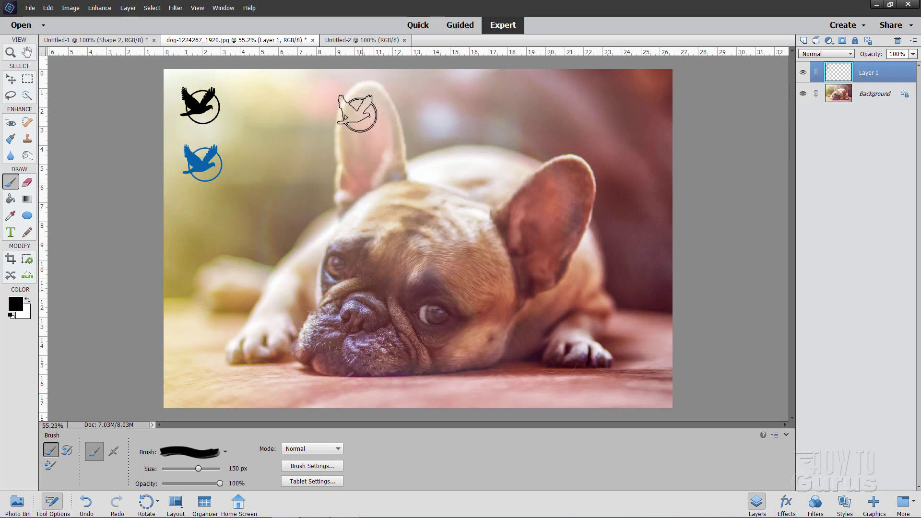
{"action": "left_click", "coordinate": [337, 136]}
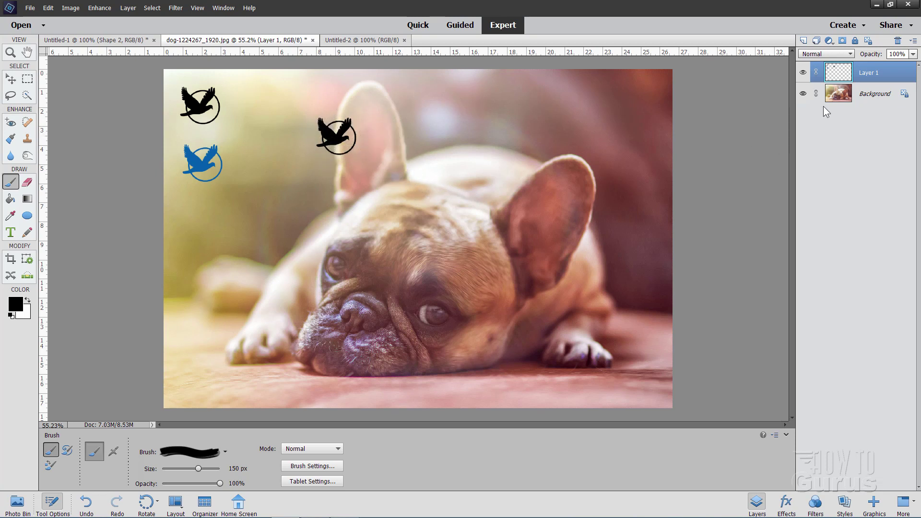
{"action": "left_click", "coordinate": [824, 53]}
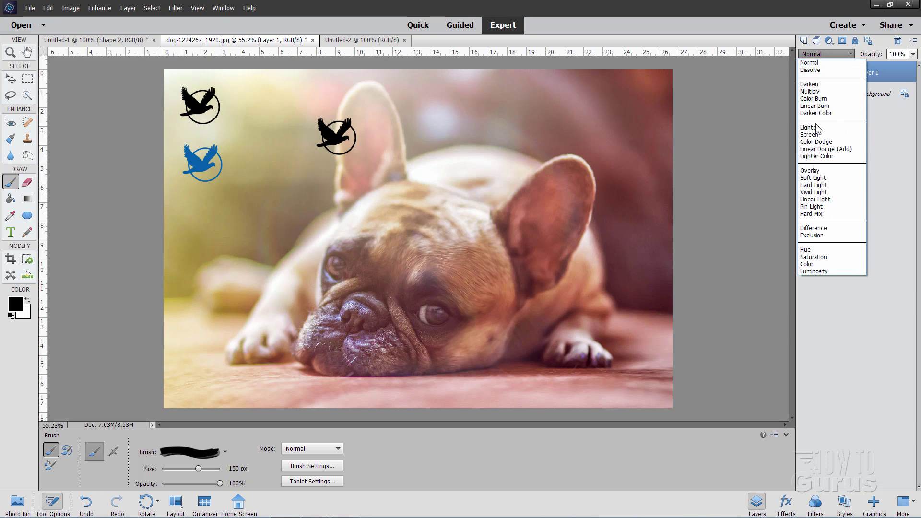
{"action": "left_click", "coordinate": [813, 171]}
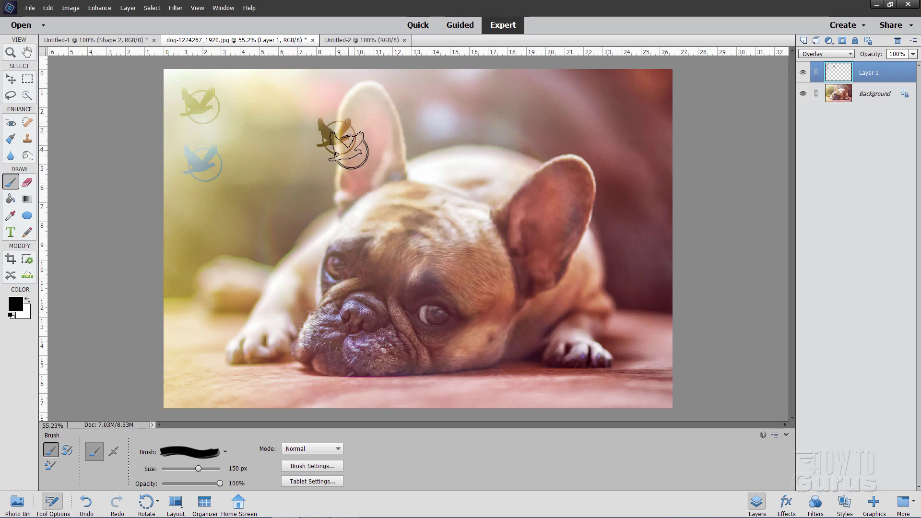
- Switch the stamps layer to Soft Light blending and adjust its opacity
{"action": "left_click", "coordinate": [820, 56]}
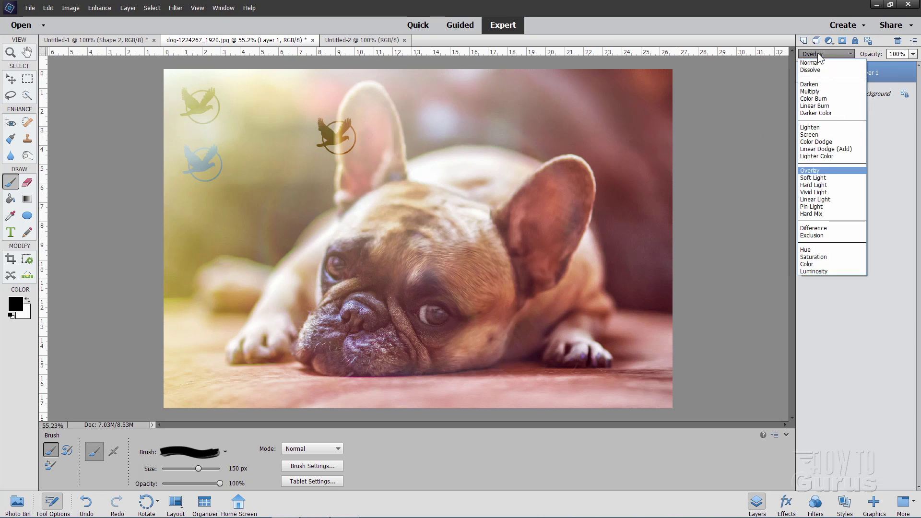
{"action": "left_click", "coordinate": [821, 177]}
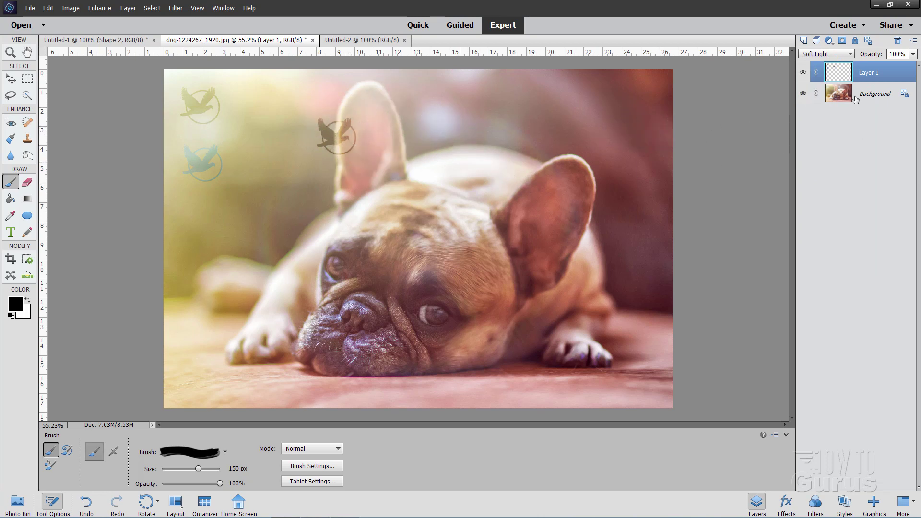
{"action": "left_click", "coordinate": [913, 56]}
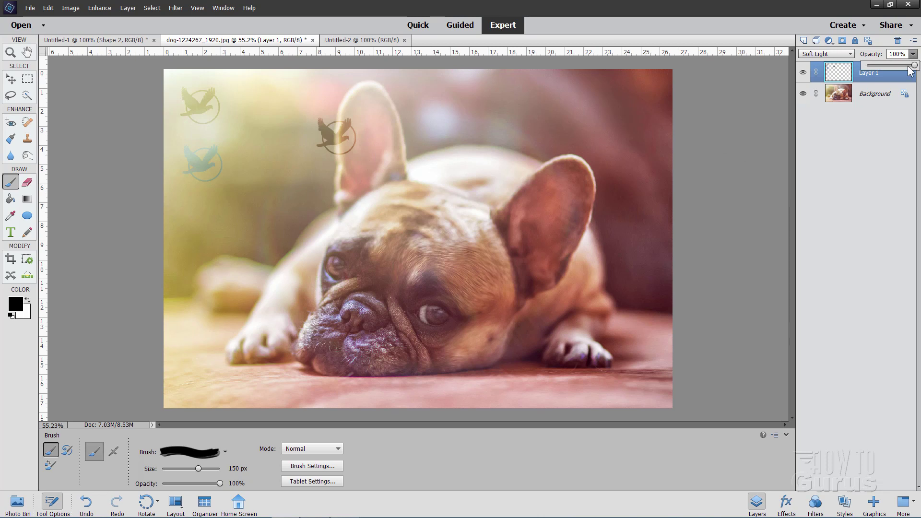
{"action": "mouse_move", "coordinate": [912, 66]}
{"action": "left_mouse_down"}
{"action": "mouse_move", "coordinate": [897, 66]}
{"action": "mouse_move", "coordinate": [915, 71]}
{"action": "left_mouse_up"}
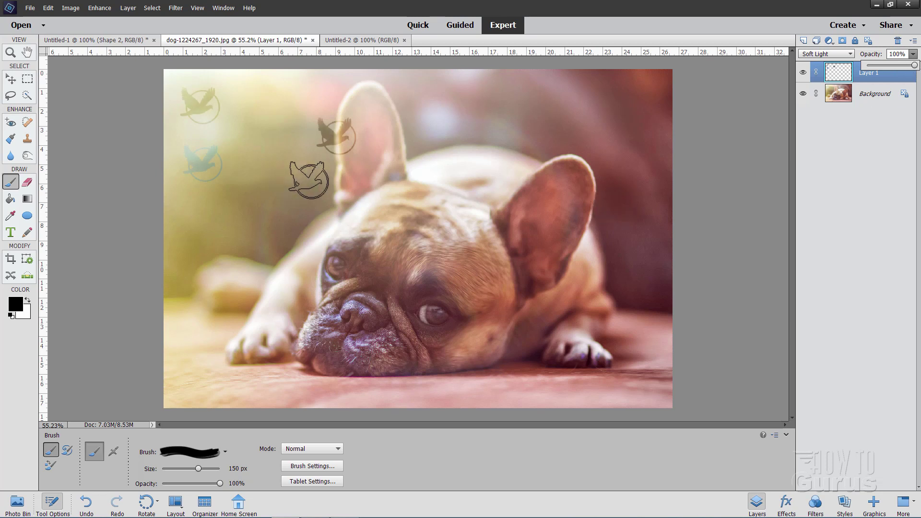
- Define the bird-in-circle logo in Untitled-1 as a brush
{"action": "left_click", "coordinate": [108, 40]}
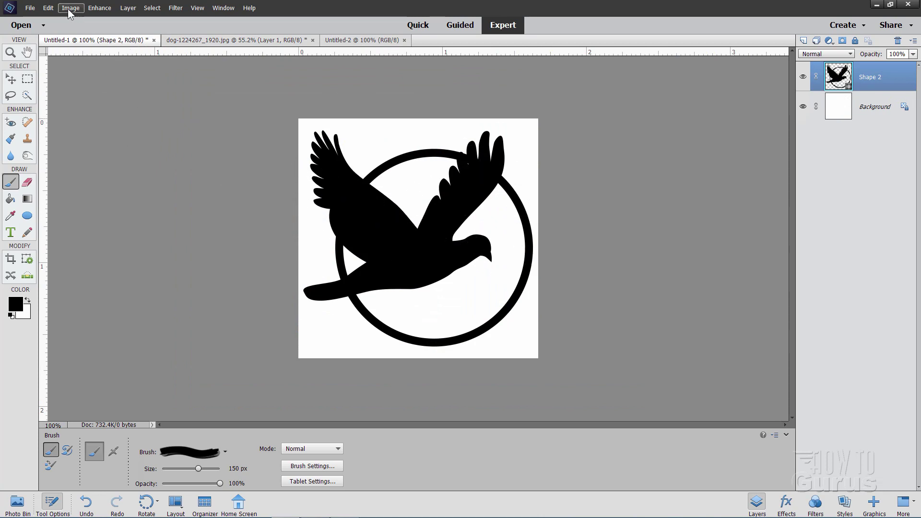
{"action": "left_click", "coordinate": [49, 8]}
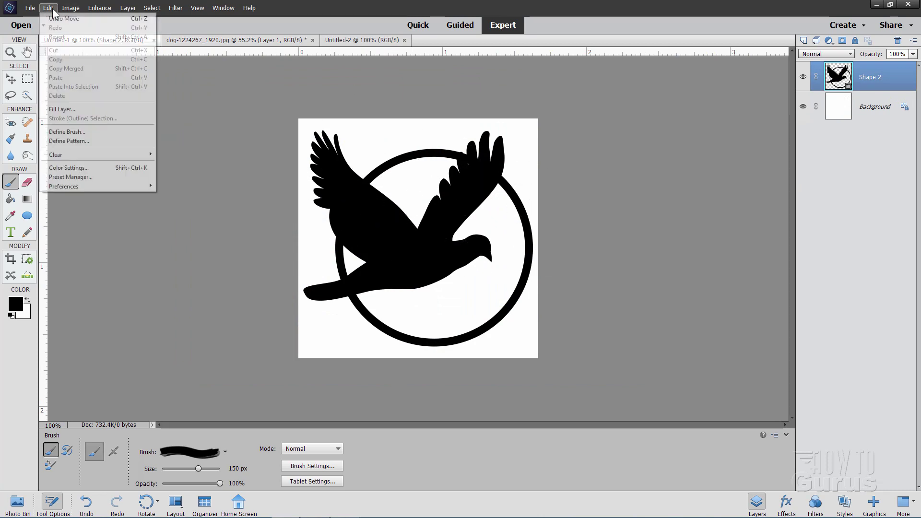
{"action": "left_click", "coordinate": [86, 132]}
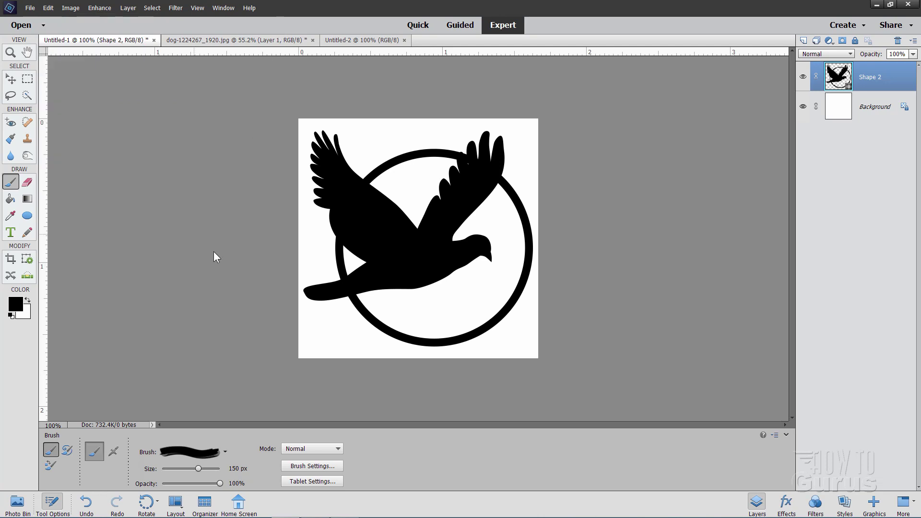
- Bring up the brush picker's panel options menu
{"action": "left_click", "coordinate": [225, 452]}
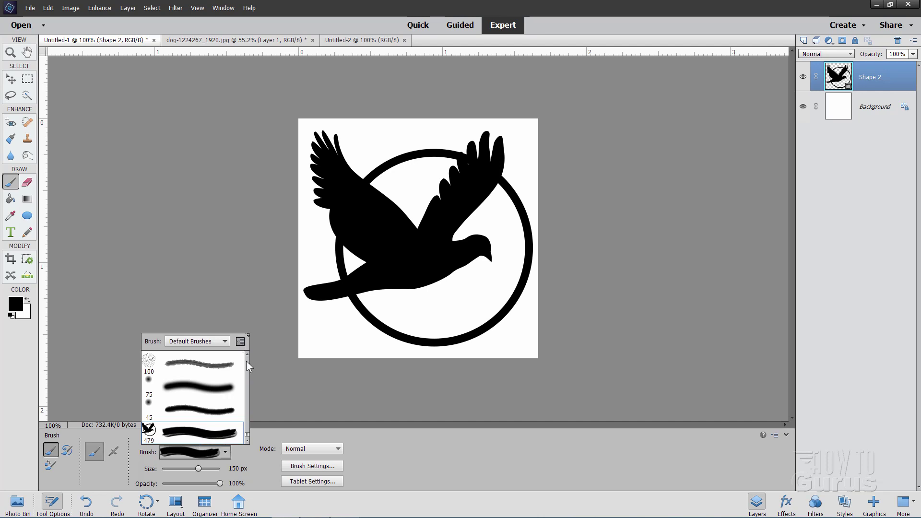
{"action": "left_click", "coordinate": [268, 471]}
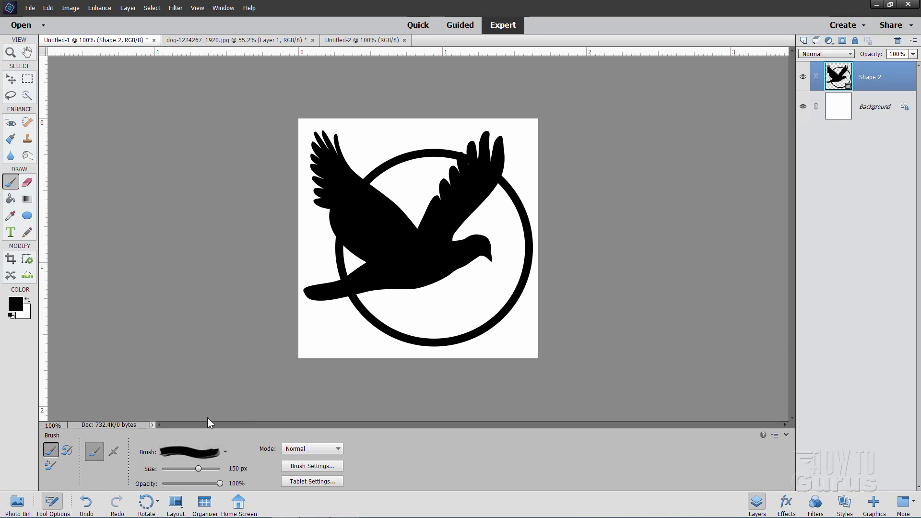
{"action": "left_click", "coordinate": [226, 453]}
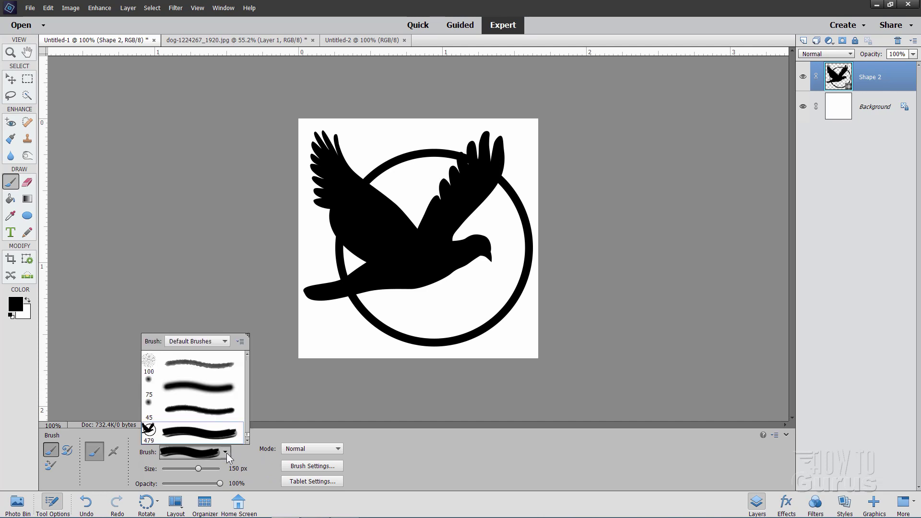
{"action": "left_click", "coordinate": [241, 341]}
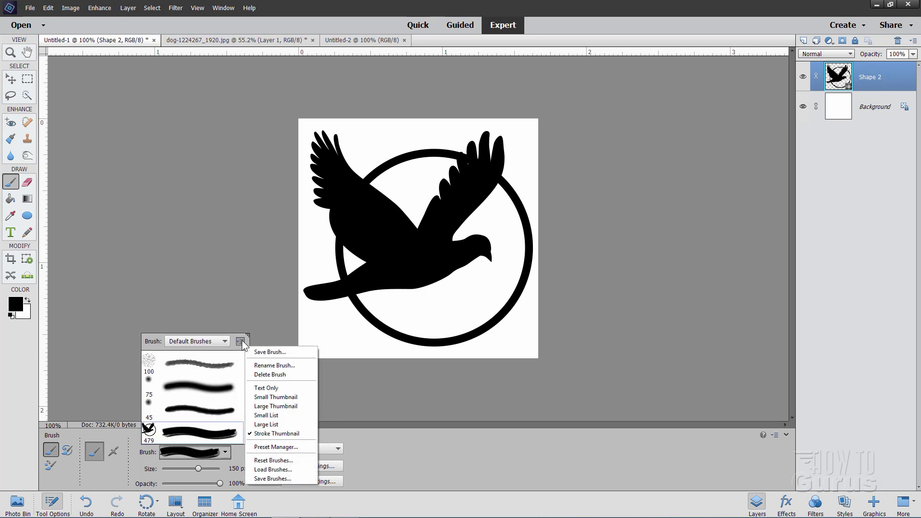
- Save the current brushes, including Bird Logo, as the logos.abr brush set
{"action": "left_click", "coordinate": [278, 479]}
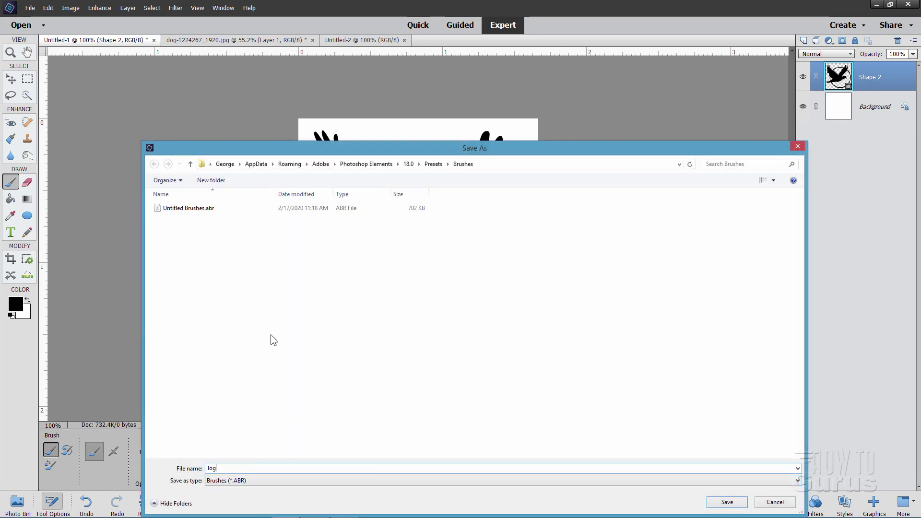
{"action": "type", "text": "os"}
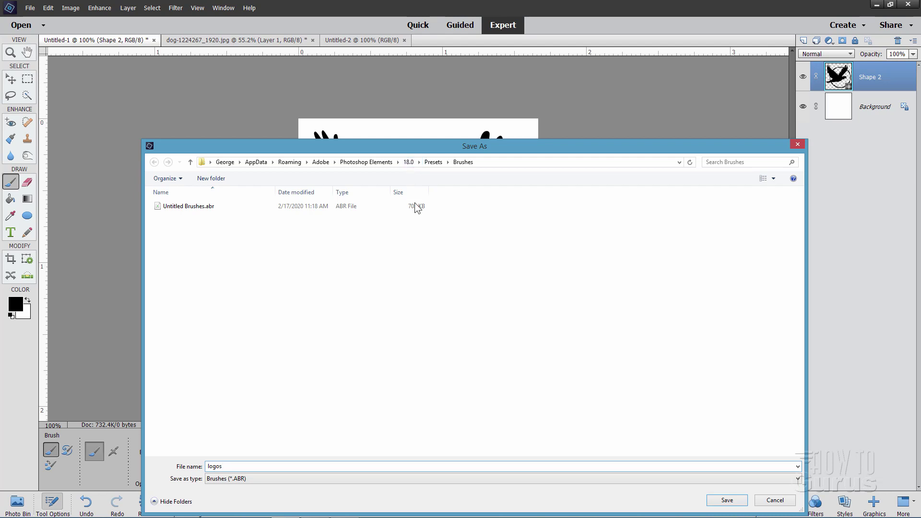
{"action": "left_click", "coordinate": [726, 501]}
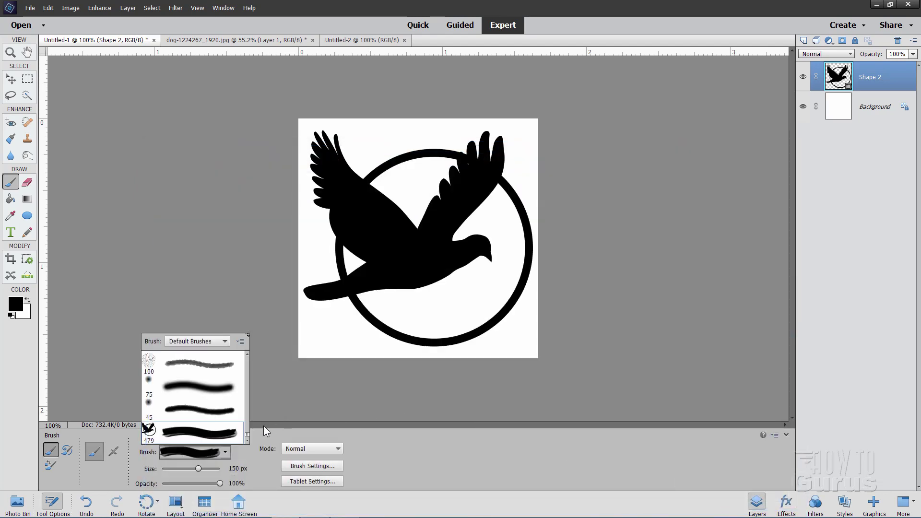
- Reset the brush picker to the default brush set
{"action": "left_click", "coordinate": [225, 340]}
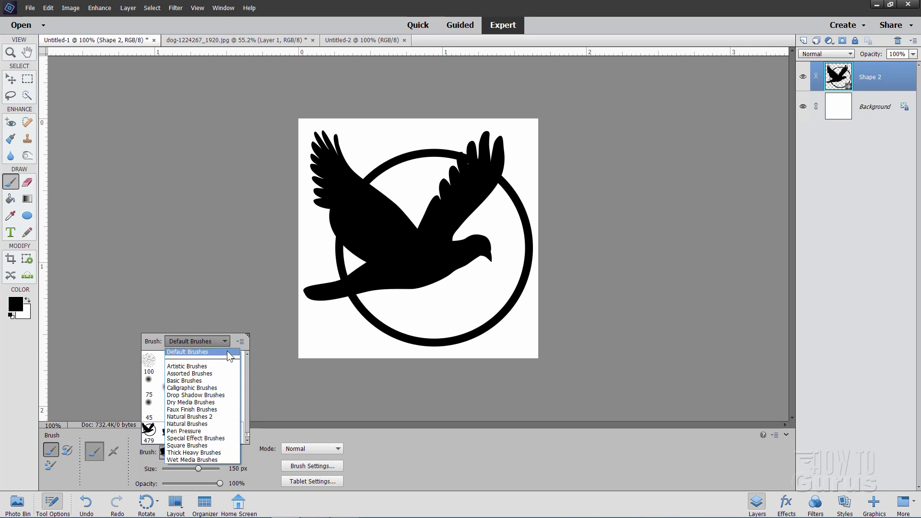
{"action": "left_click", "coordinate": [241, 343]}
{"action": "left_click", "coordinate": [241, 347]}
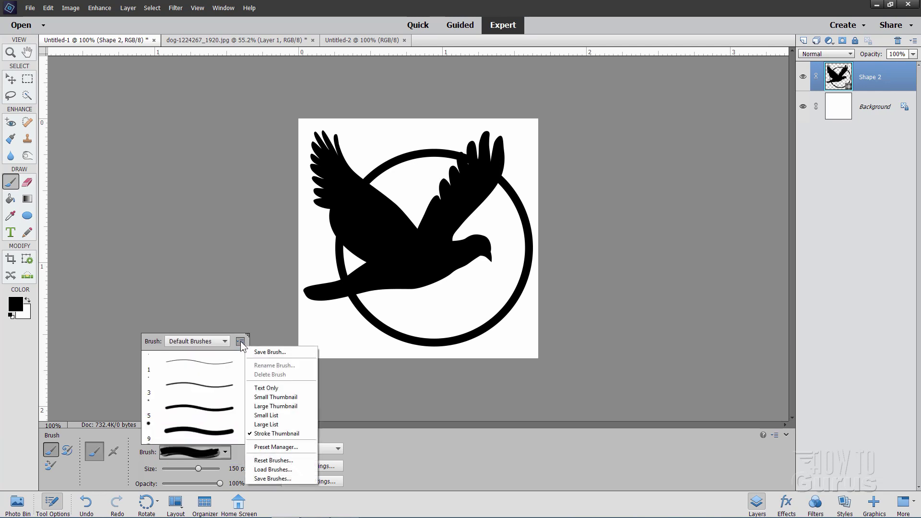
{"action": "left_click", "coordinate": [276, 470]}
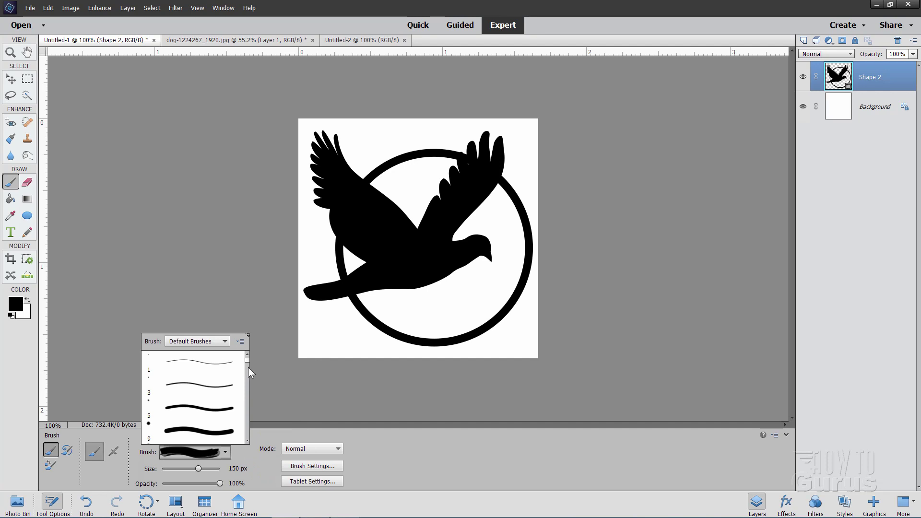
{"action": "left_click_drag", "start_coordinate": [247, 361], "coordinate": [243, 443]}
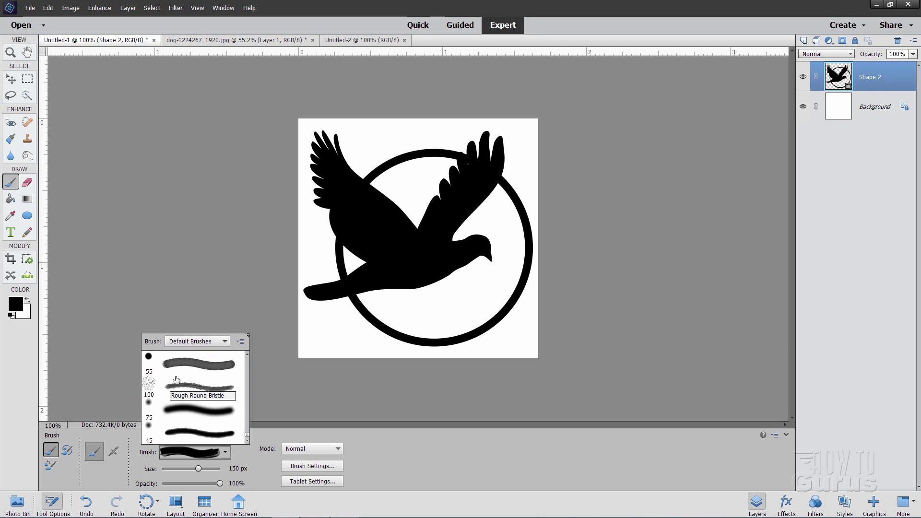
- Load the logos.abr brush set and select the Bird Logo brush at 150 px
{"action": "left_click", "coordinate": [241, 342]}
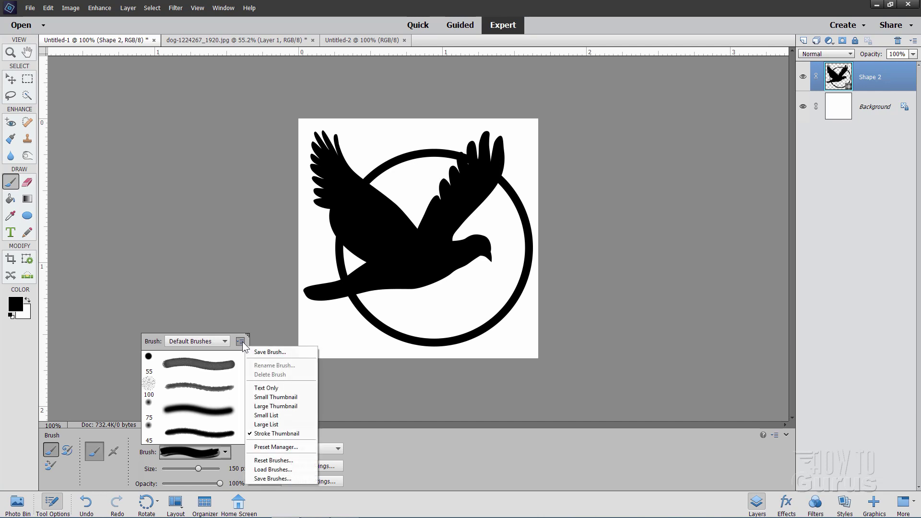
{"action": "left_click", "coordinate": [266, 469]}
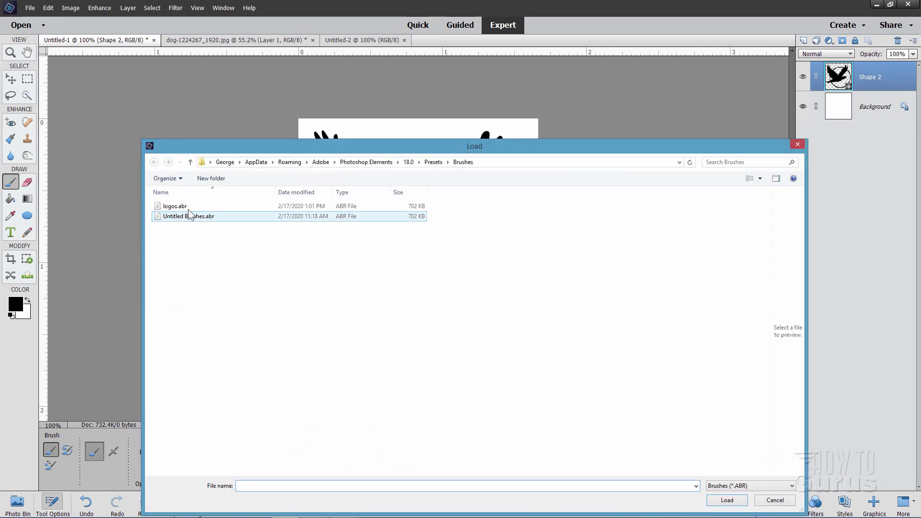
{"action": "left_click", "coordinate": [180, 207]}
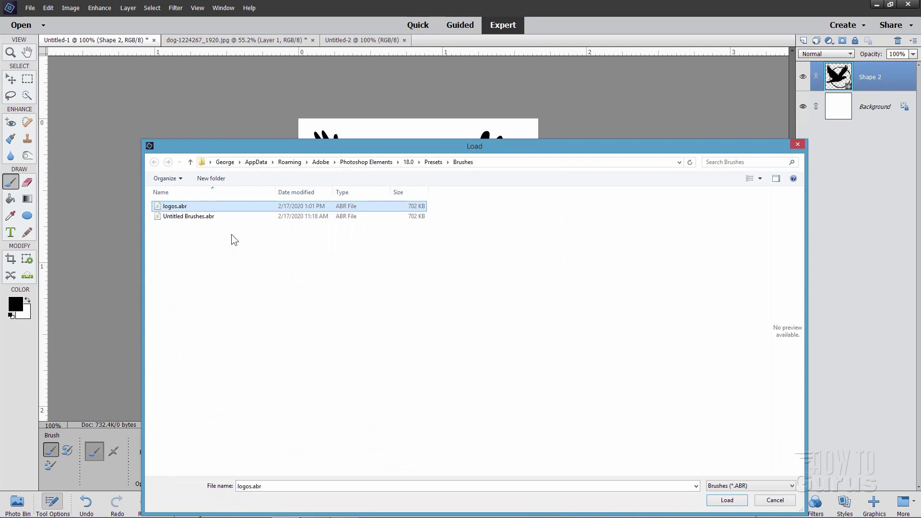
{"action": "left_click", "coordinate": [725, 502]}
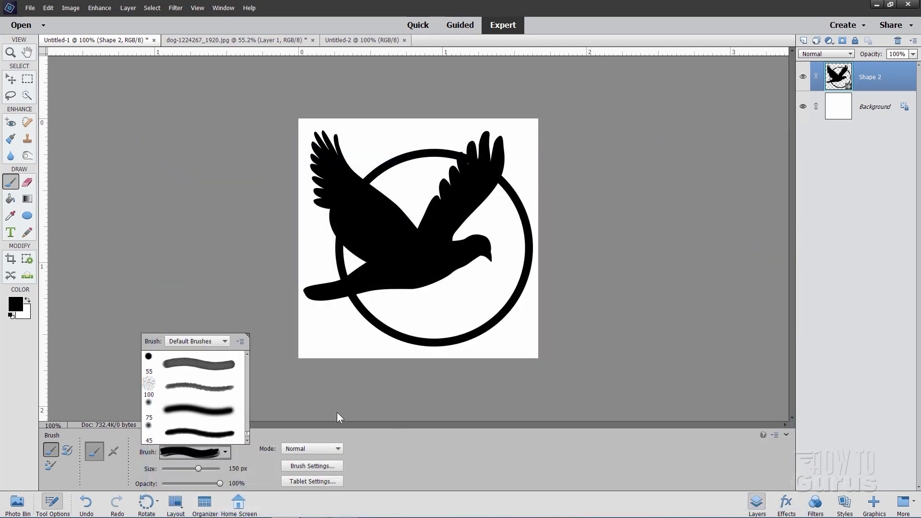
{"action": "left_click", "coordinate": [248, 441]}
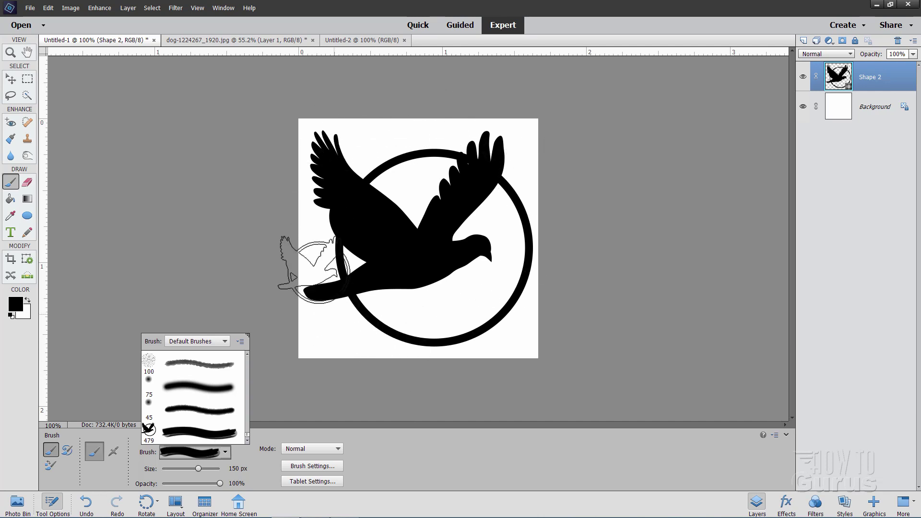
- Return to dog-1224267_1920.jpg and open the brush picker's options menu, now showing logos
{"action": "left_click", "coordinate": [221, 41]}
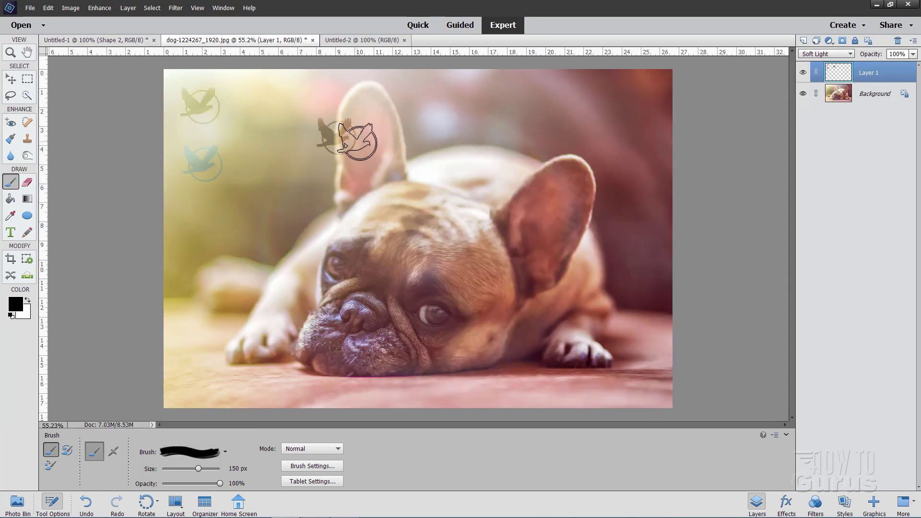
{"action": "left_click", "coordinate": [228, 452]}
{"action": "left_click", "coordinate": [241, 341]}
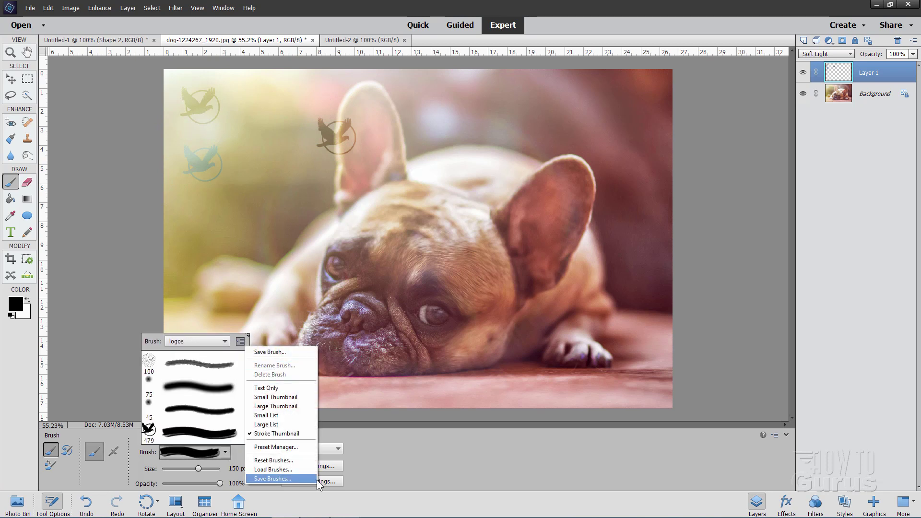
- Dismiss the brush options menu, leaving the logos presets visible over the dog photo
{"action": "key", "text": "Escape"}
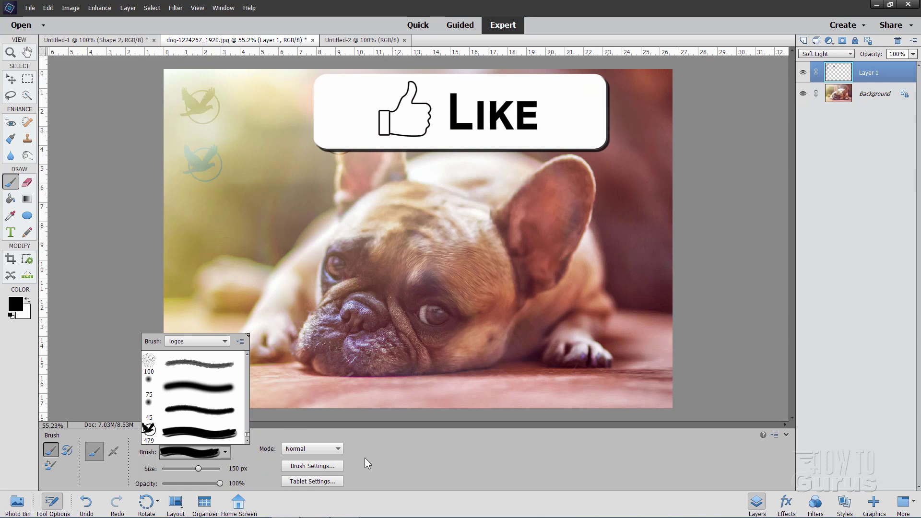